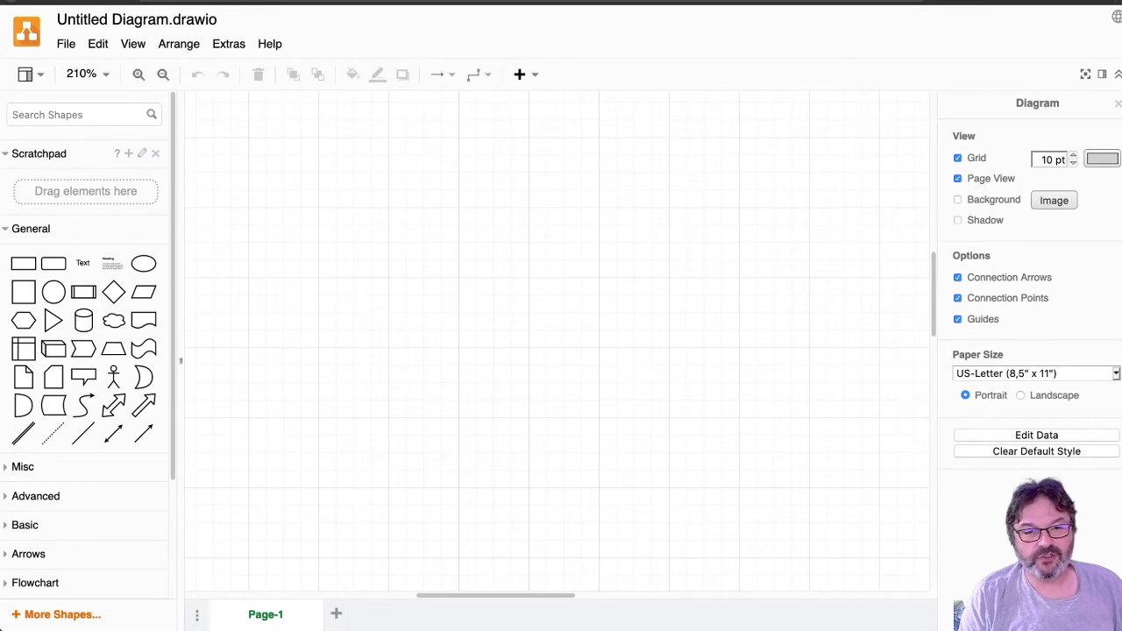
Step: Collapse the General shapes and expand the Flowchart shape library
{"action": "left_click", "coordinate": [36, 227]}
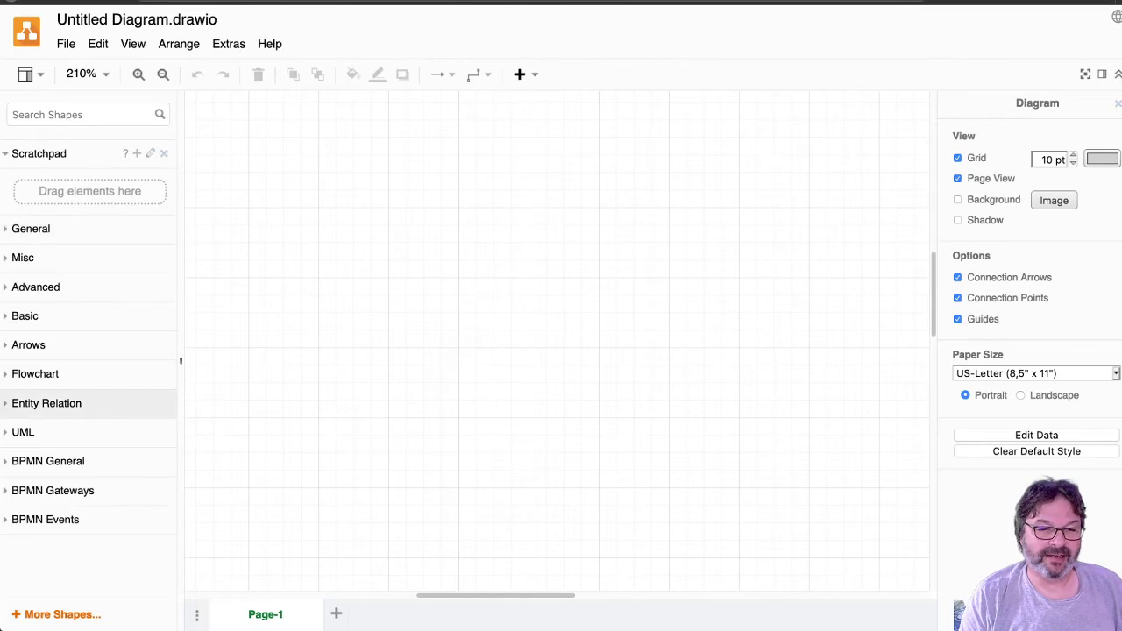
{"action": "left_click", "coordinate": [35, 374]}
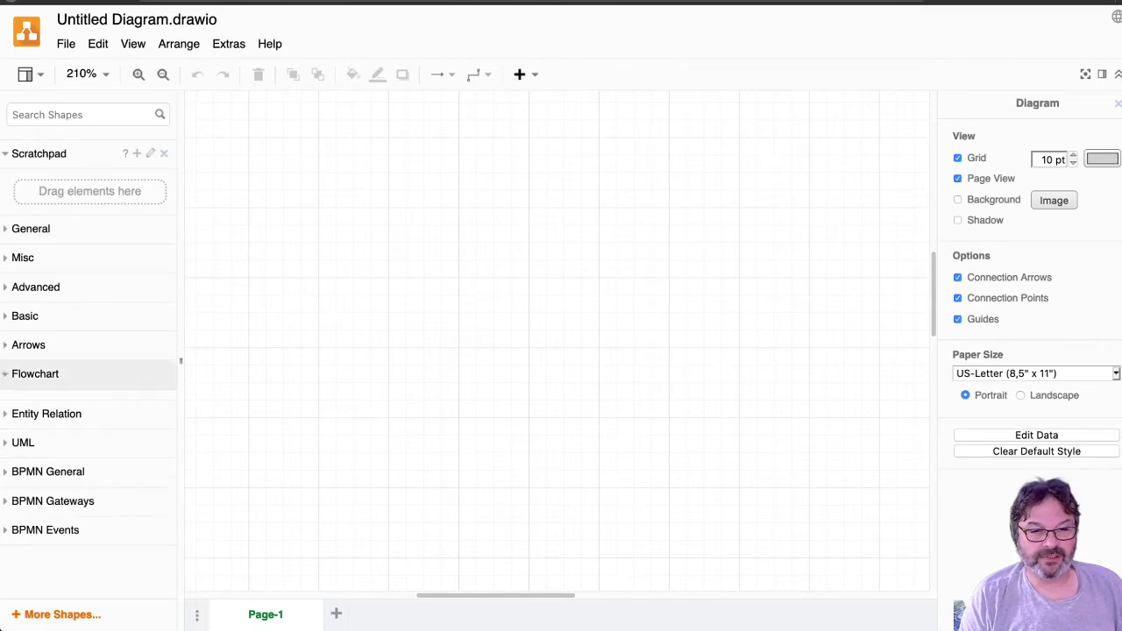
{"action": "scroll", "coordinate": [53, 372], "scroll_direction": "down", "scroll_amount": 3}
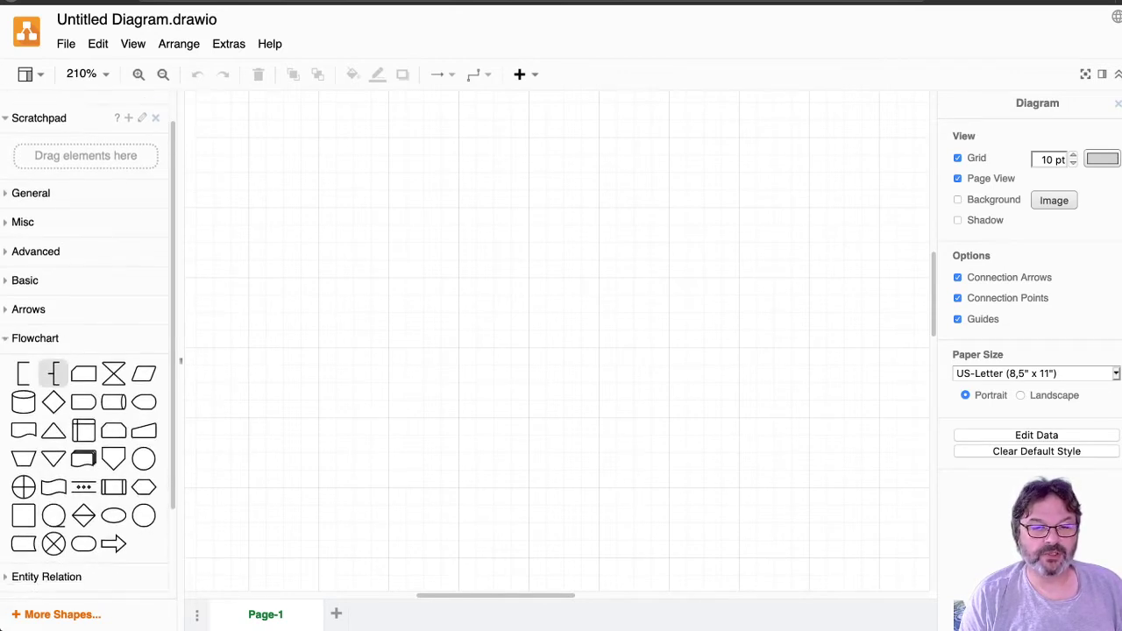
{"action": "scroll", "coordinate": [53, 368], "scroll_direction": "down", "scroll_amount": 2}
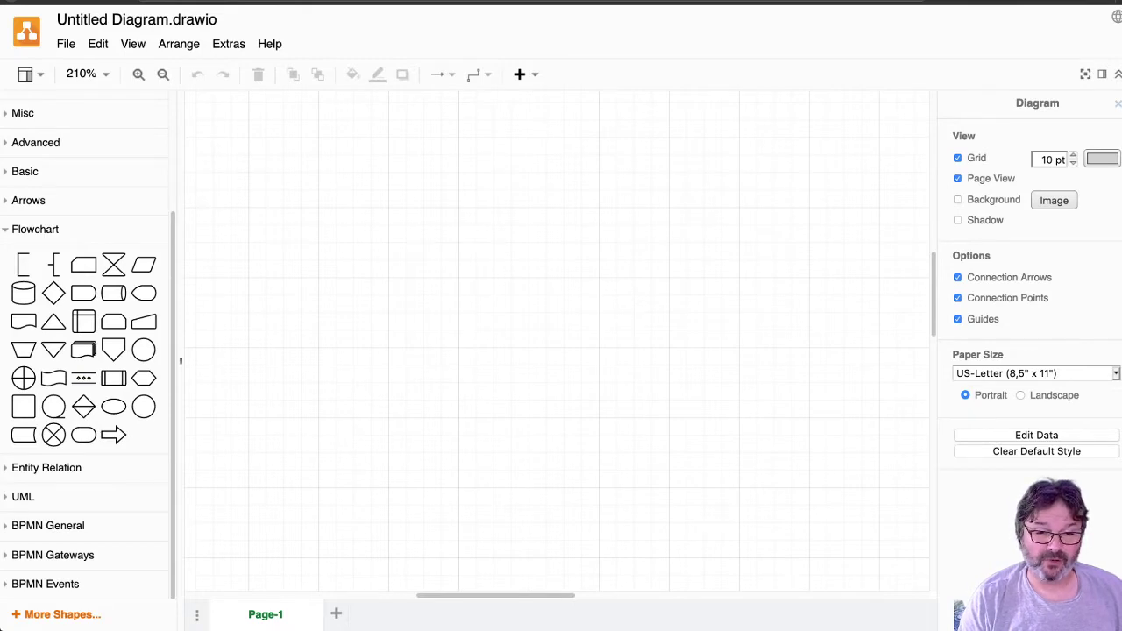
Step: Add a Terminator shape near the top of the canvas, reduce its size, and label it START
{"action": "mouse_move", "coordinate": [84, 435]}
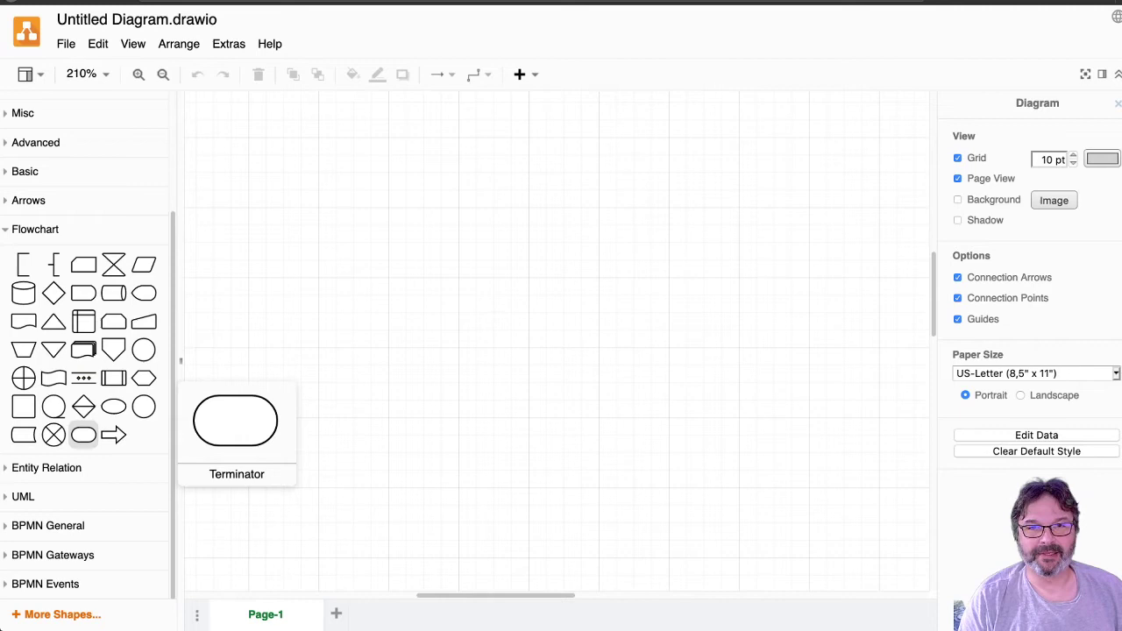
{"action": "left_click_drag", "start_coordinate": [83, 435], "coordinate": [529, 155]}
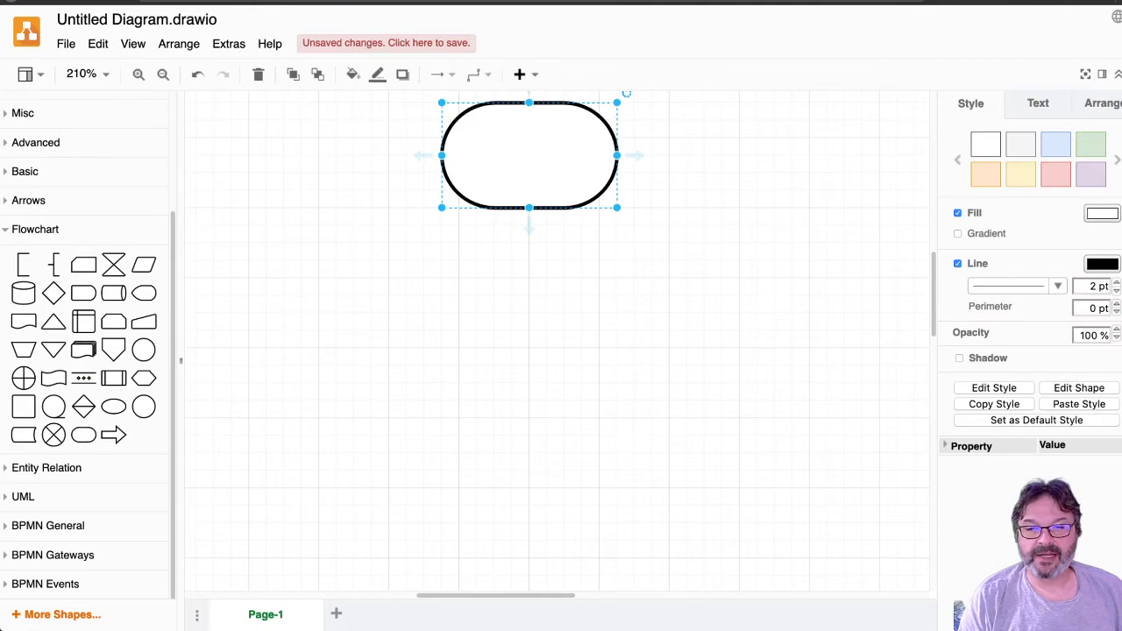
{"action": "left_click_drag", "start_coordinate": [617, 207], "coordinate": [582, 172]}
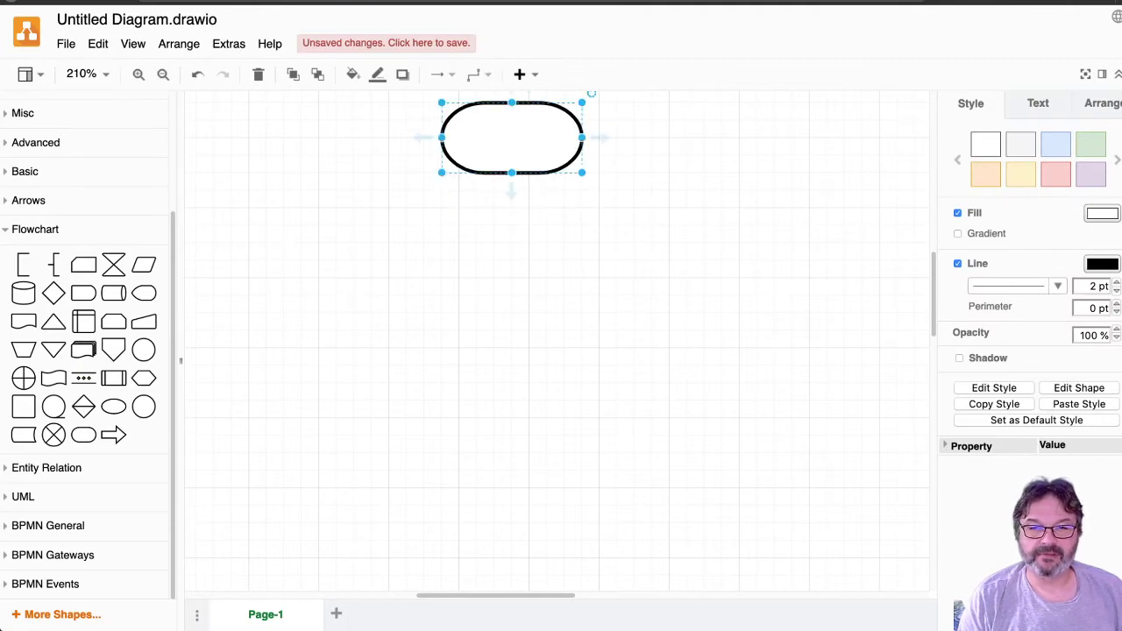
{"action": "double_click", "coordinate": [512, 138]}
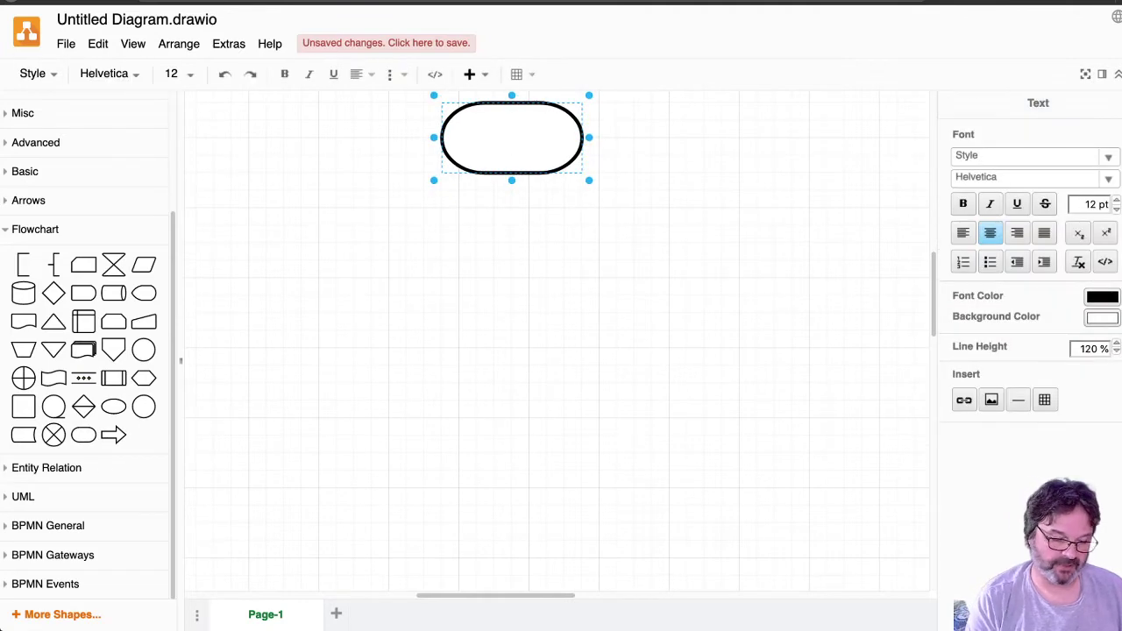
{"action": "type", "text": "START"}
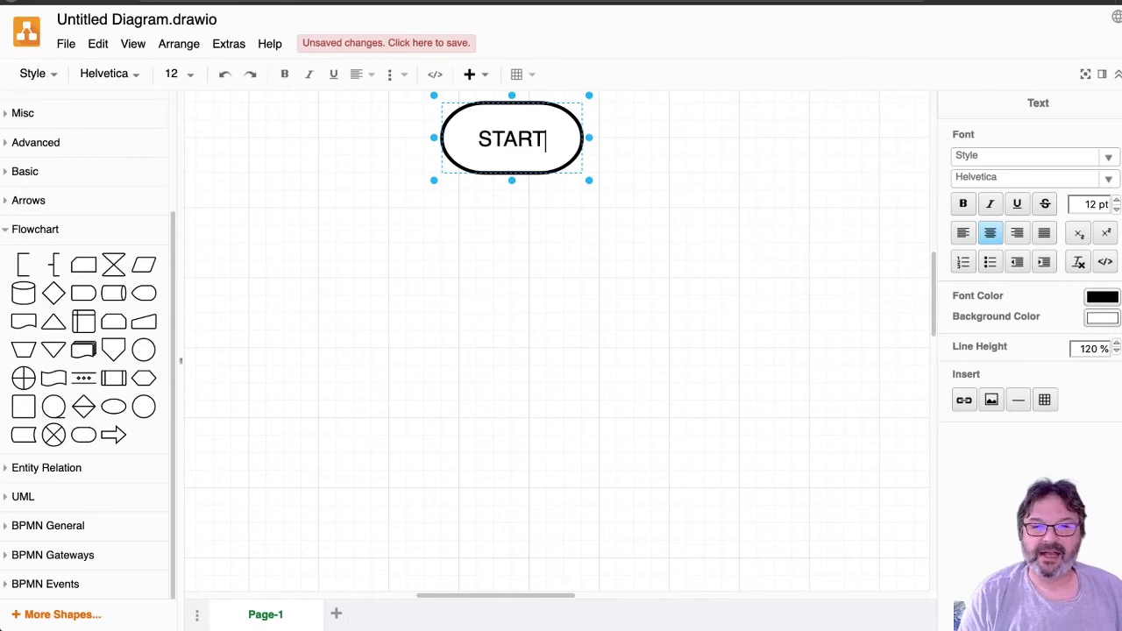
{"action": "key", "text": "Escape"}
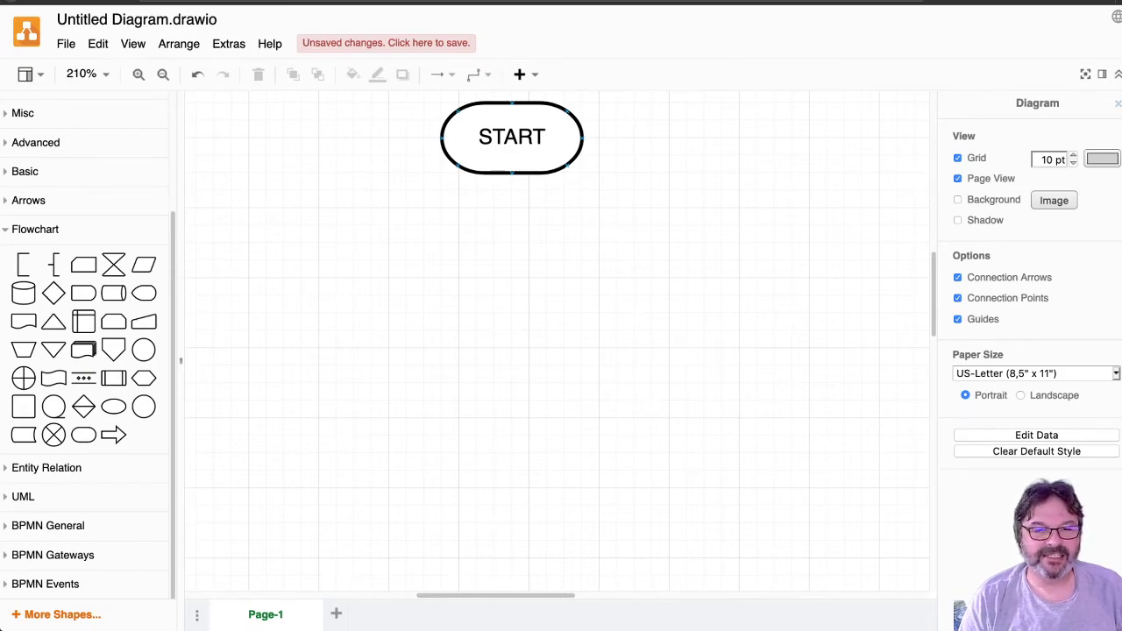
Step: Examine the names of the Flowchart library shapes to find the one for data input
{"action": "mouse_move", "coordinate": [23, 293]}
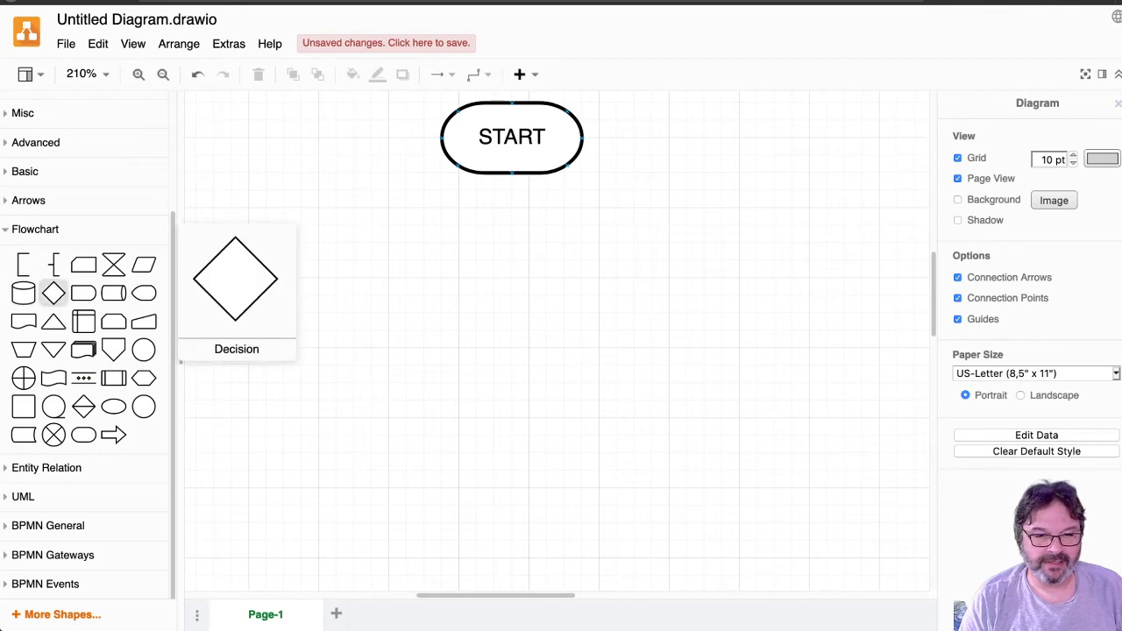
{"action": "mouse_move", "coordinate": [113, 293]}
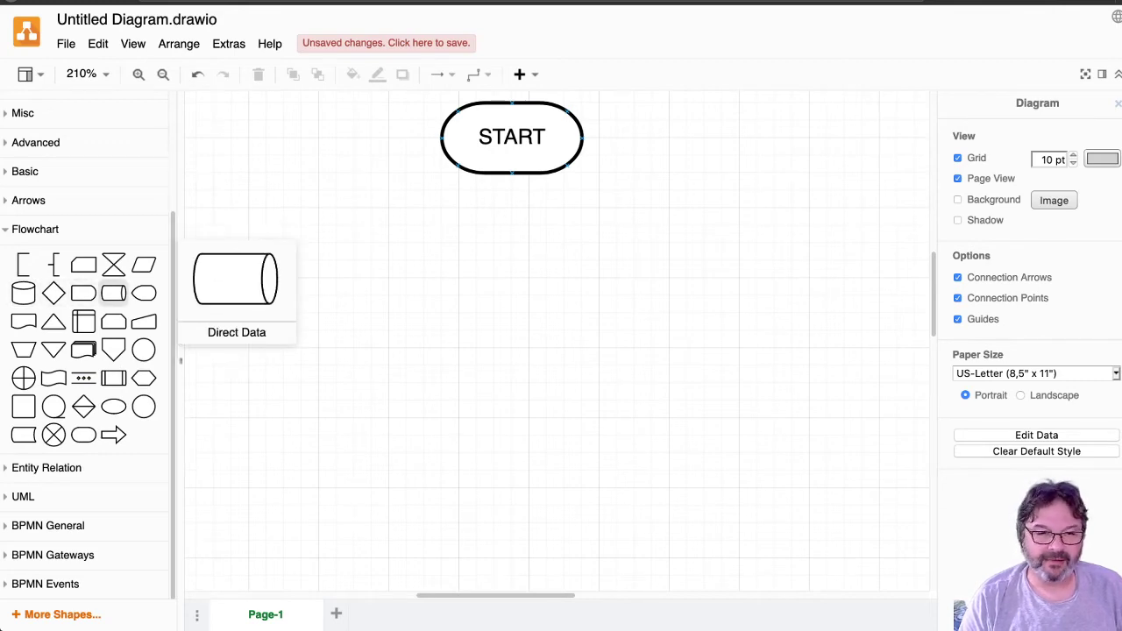
{"action": "mouse_move", "coordinate": [84, 265]}
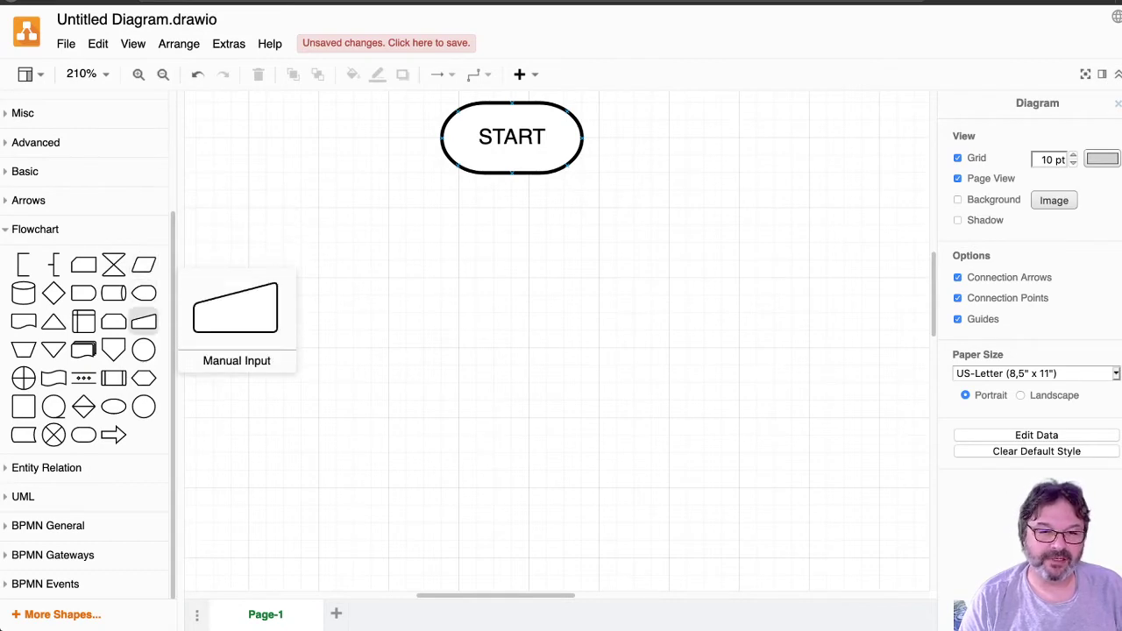
{"action": "mouse_move", "coordinate": [53, 321]}
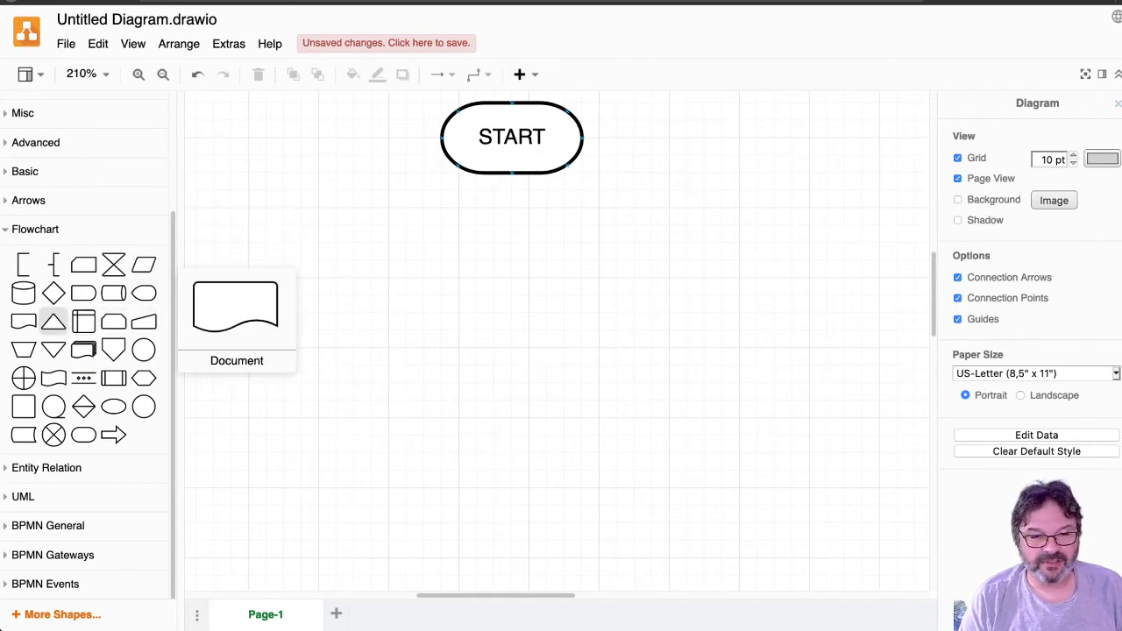
{"action": "mouse_move", "coordinate": [83, 350]}
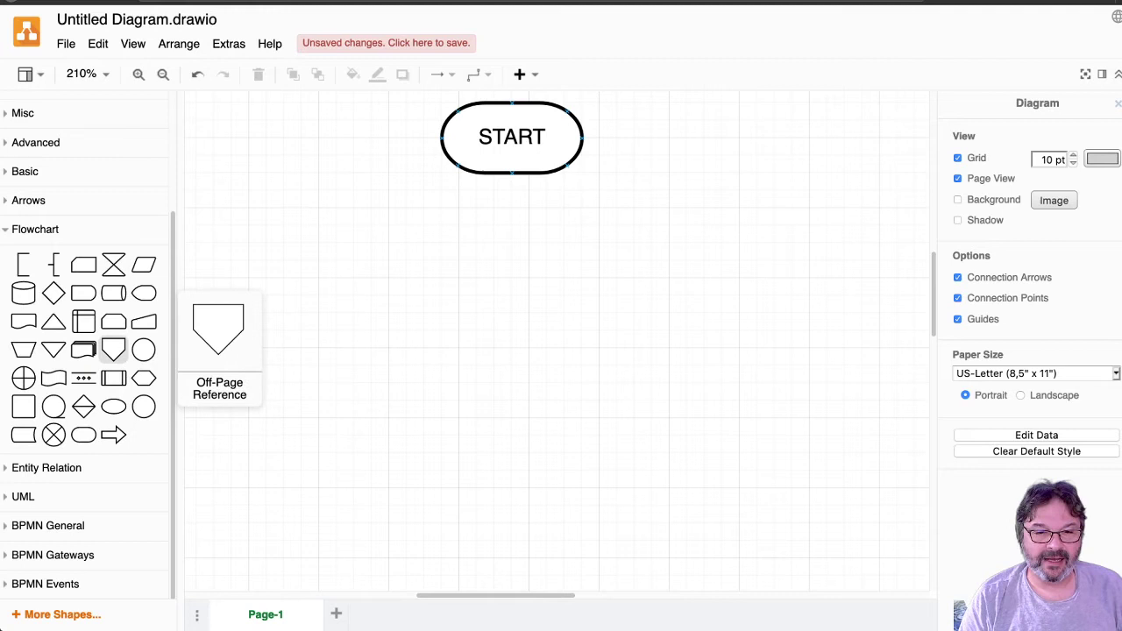
{"action": "mouse_move", "coordinate": [113, 378]}
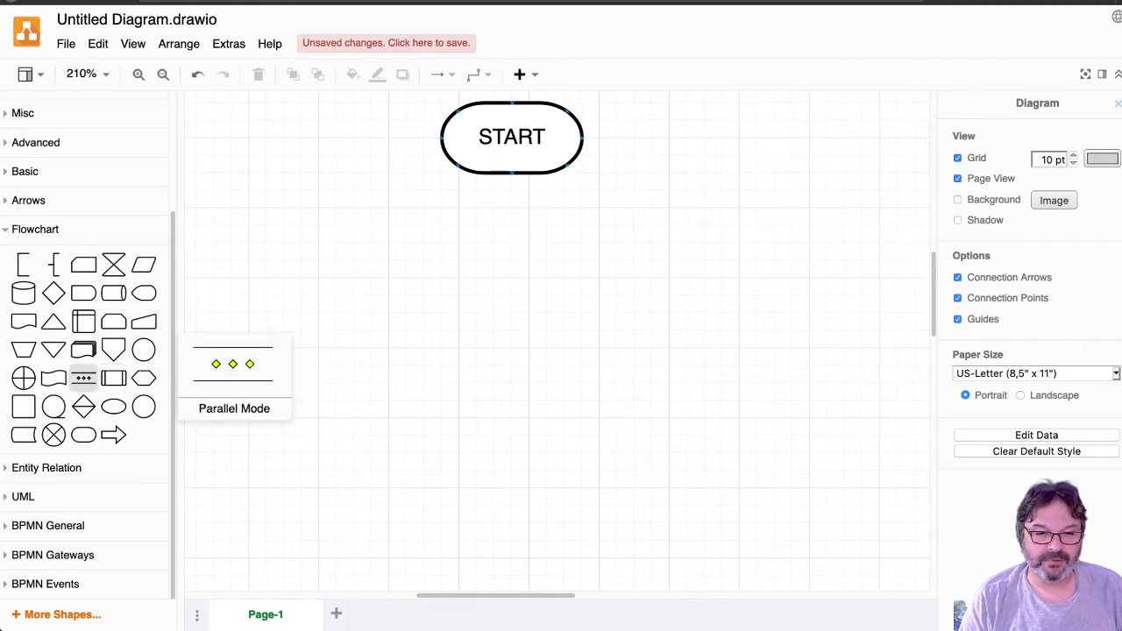
{"action": "mouse_move", "coordinate": [24, 406]}
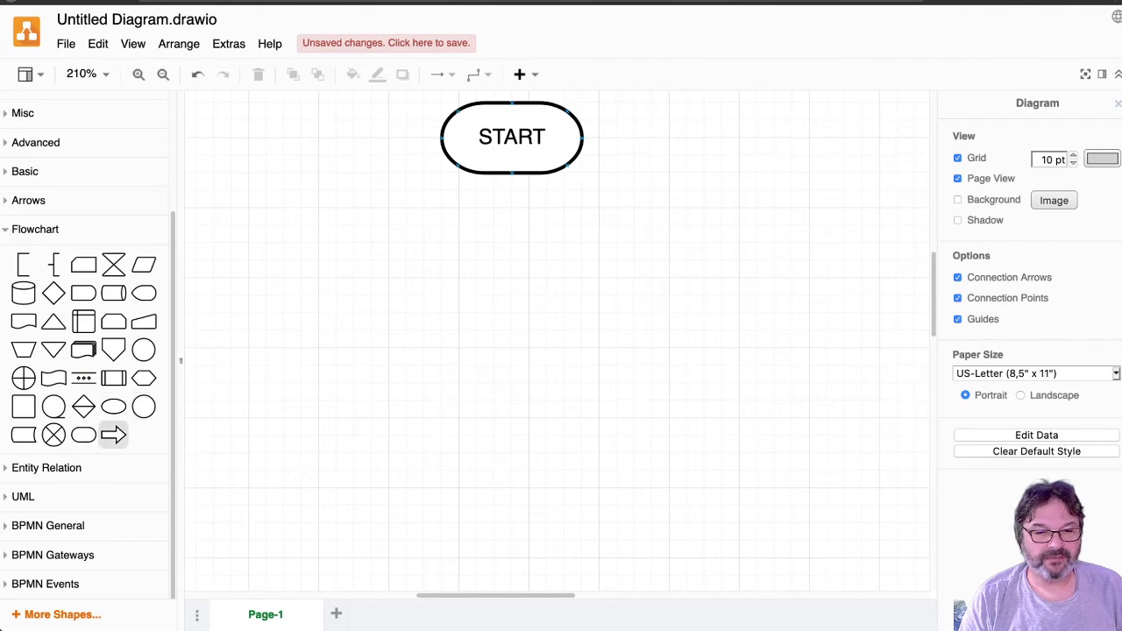
{"action": "mouse_move", "coordinate": [24, 435]}
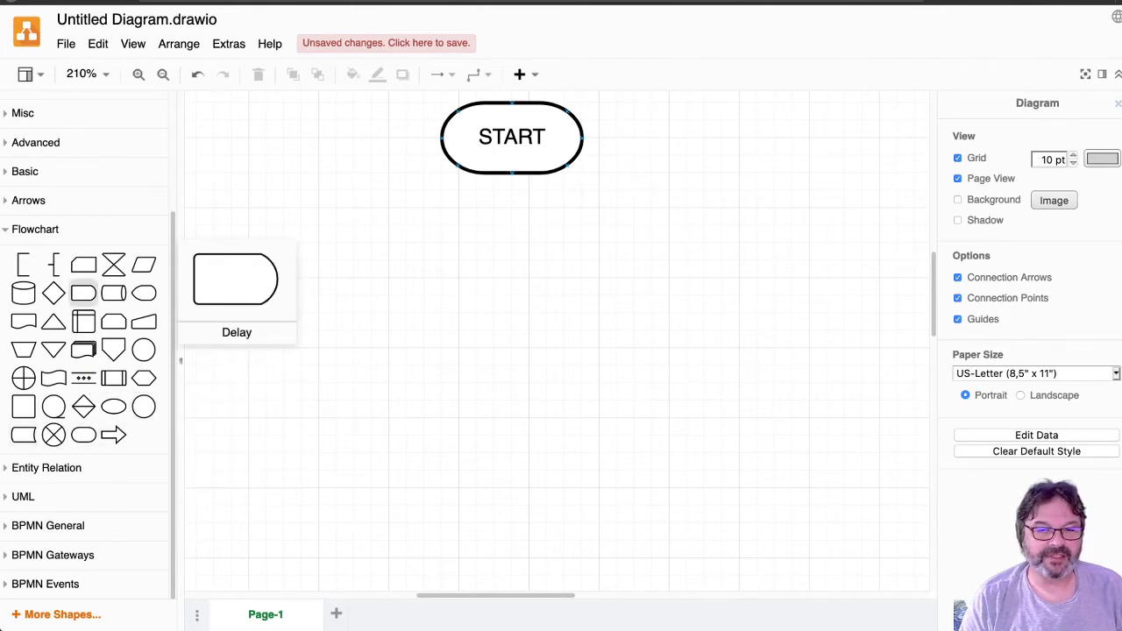
{"action": "mouse_move", "coordinate": [143, 264]}
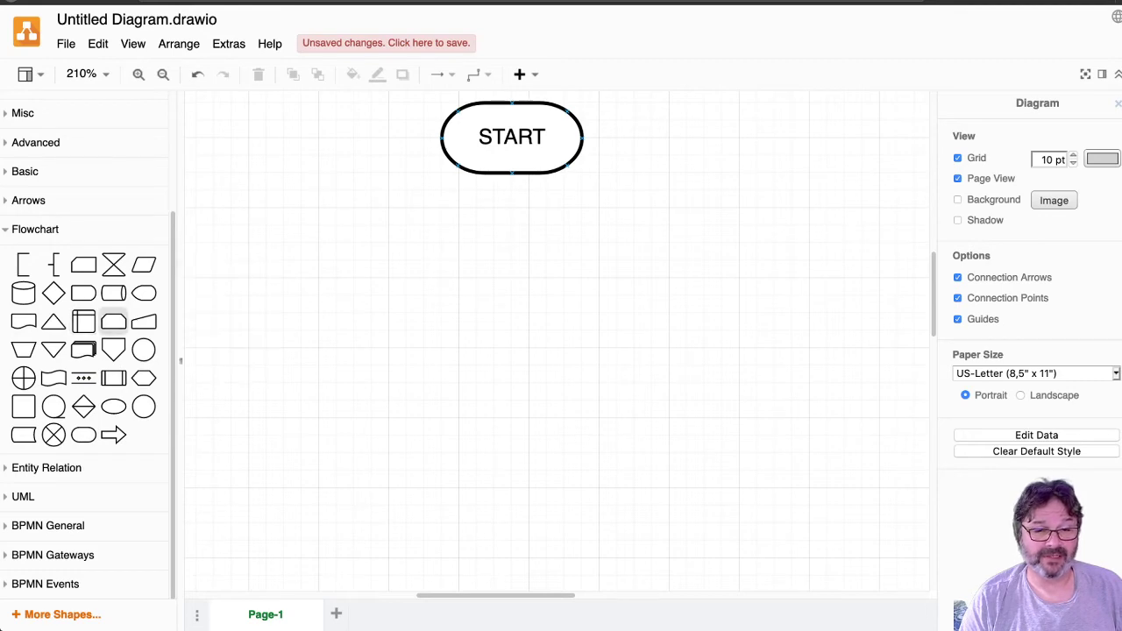
{"action": "mouse_move", "coordinate": [114, 321]}
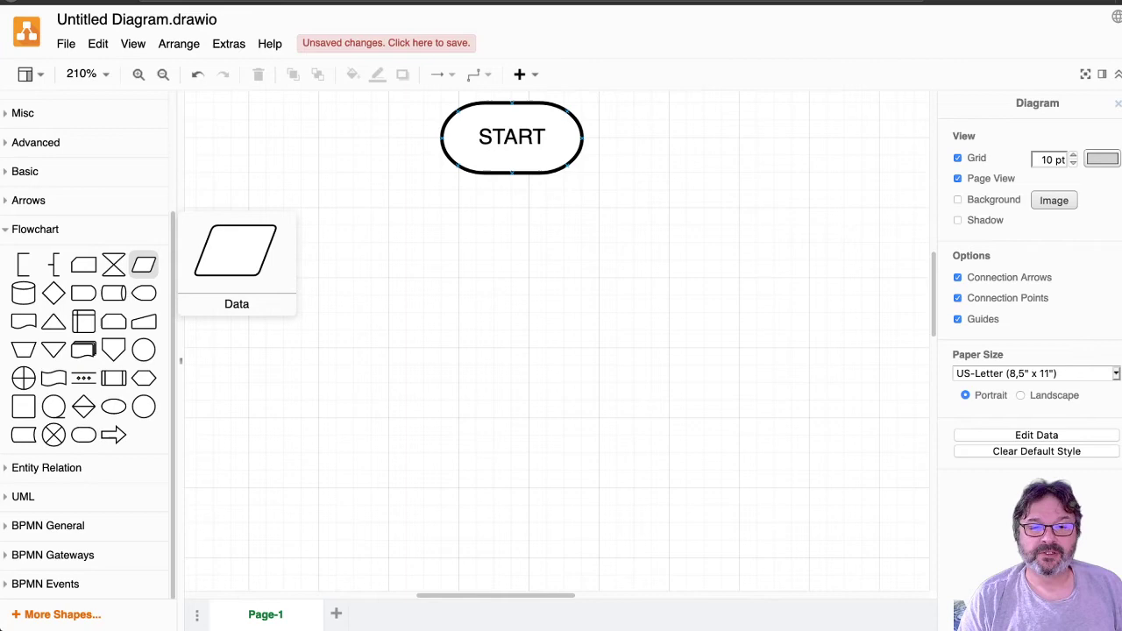
Step: Add a Data parallelogram directly below the START shape and shrink it to START's width and height
{"action": "left_click", "coordinate": [143, 265]}
{"action": "left_click_drag", "start_coordinate": [564, 348], "coordinate": [494, 260]}
{"action": "left_click_drag", "start_coordinate": [407, 313], "coordinate": [441, 277]}
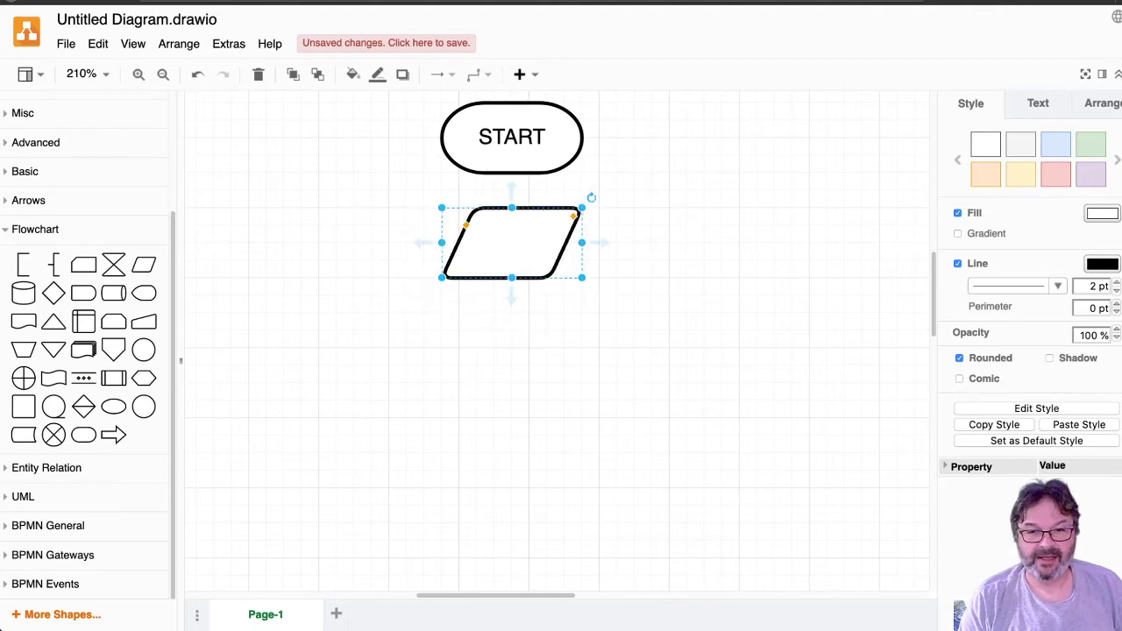
Step: Label the Data shape "Accept Input" and connect START to it with a downward arrow
{"action": "key", "text": "Return"}
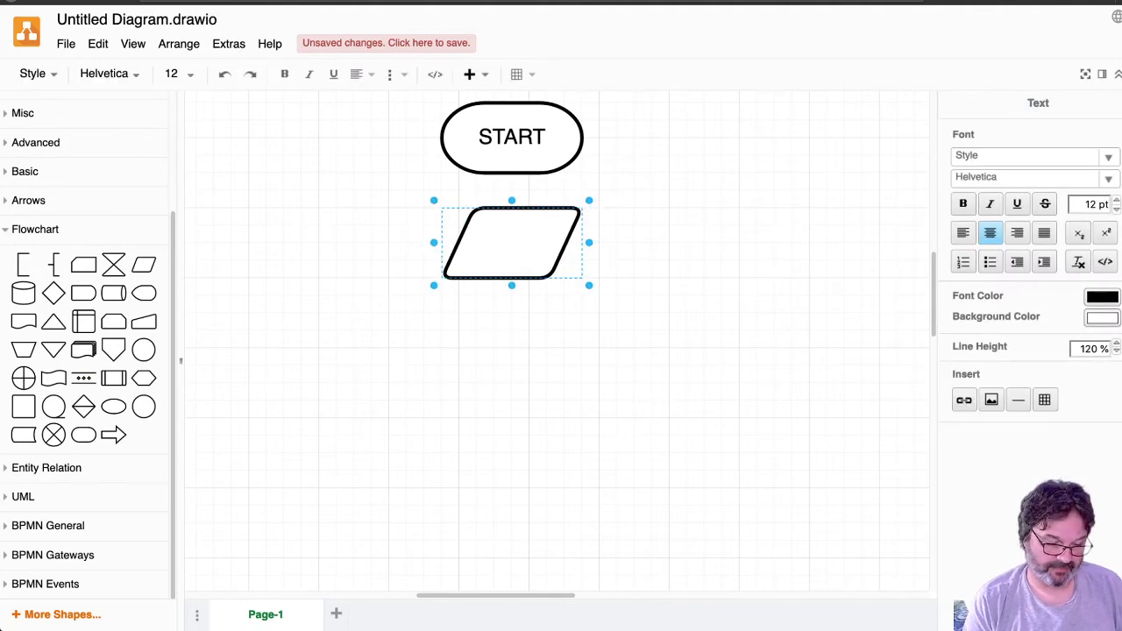
{"action": "type", "text": "Accept I"}
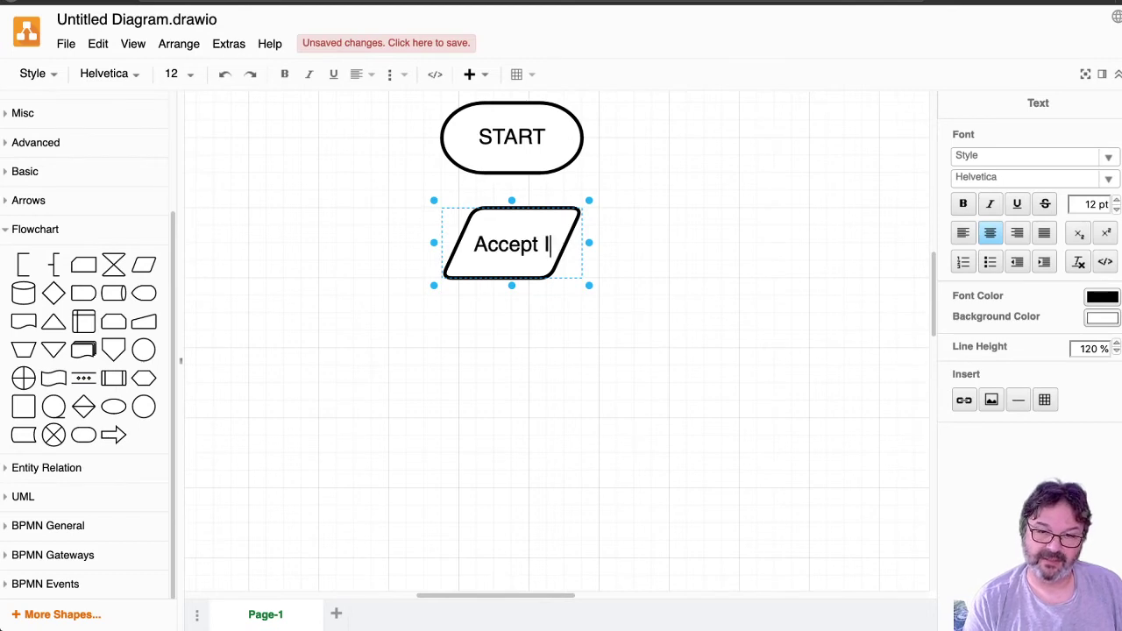
{"action": "type", "text": "nput"}
{"action": "key", "text": "Escape"}
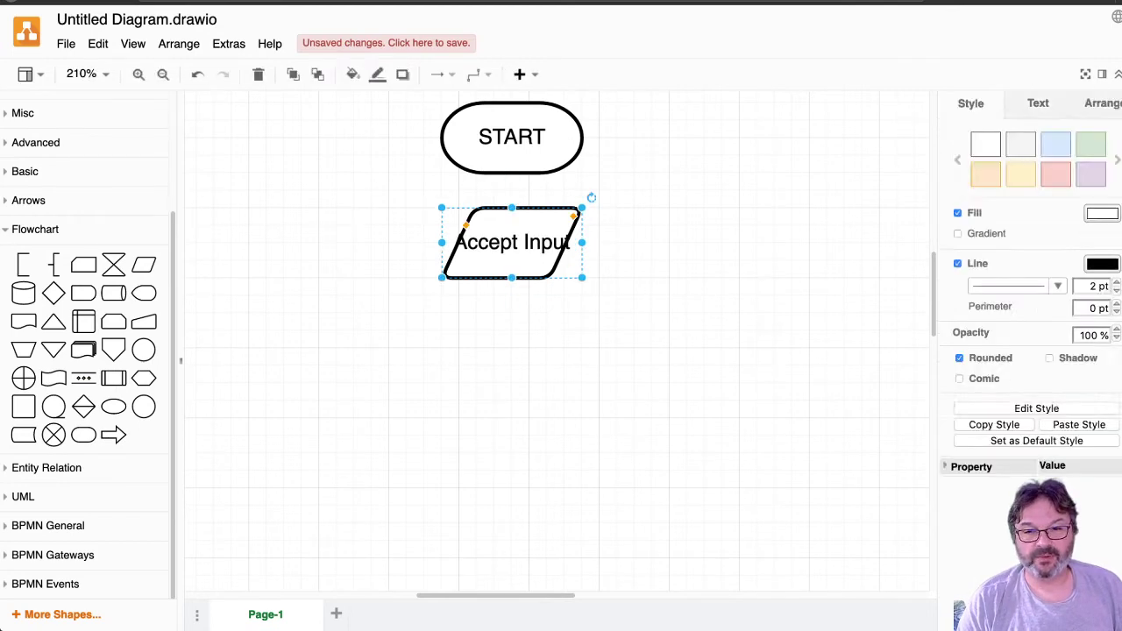
{"action": "key", "text": "Escape"}
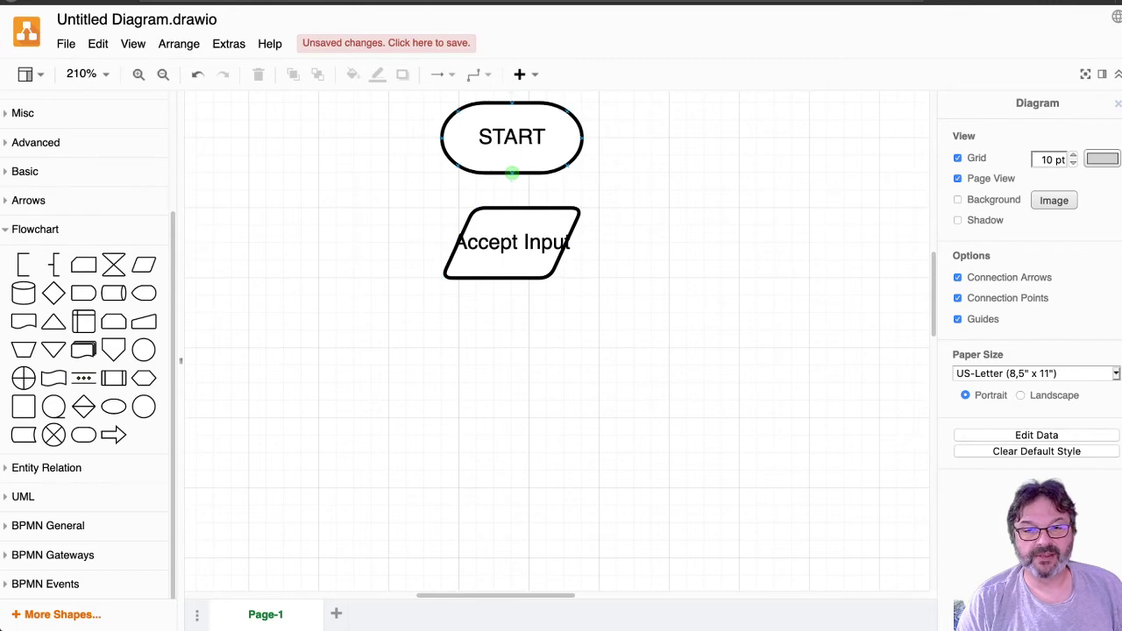
{"action": "left_click_drag", "start_coordinate": [512, 173], "coordinate": [512, 208]}
{"action": "key", "text": "Escape"}
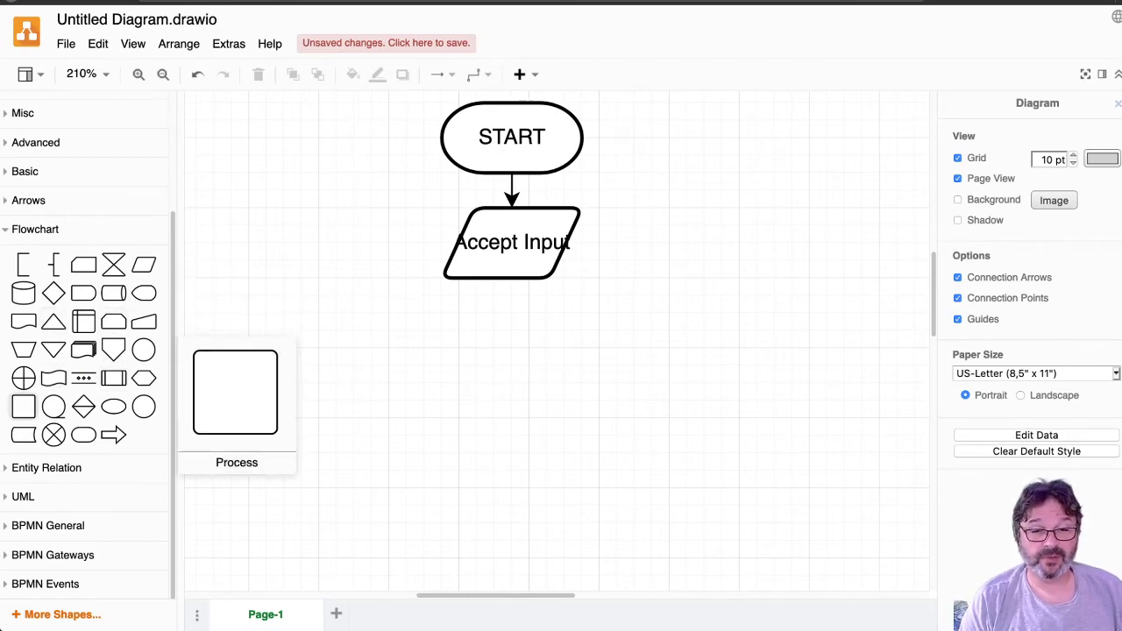
Step: Add a Process shape, shrink it to the width of the other shapes, and align it below Accept Input
{"action": "left_click", "coordinate": [24, 406]}
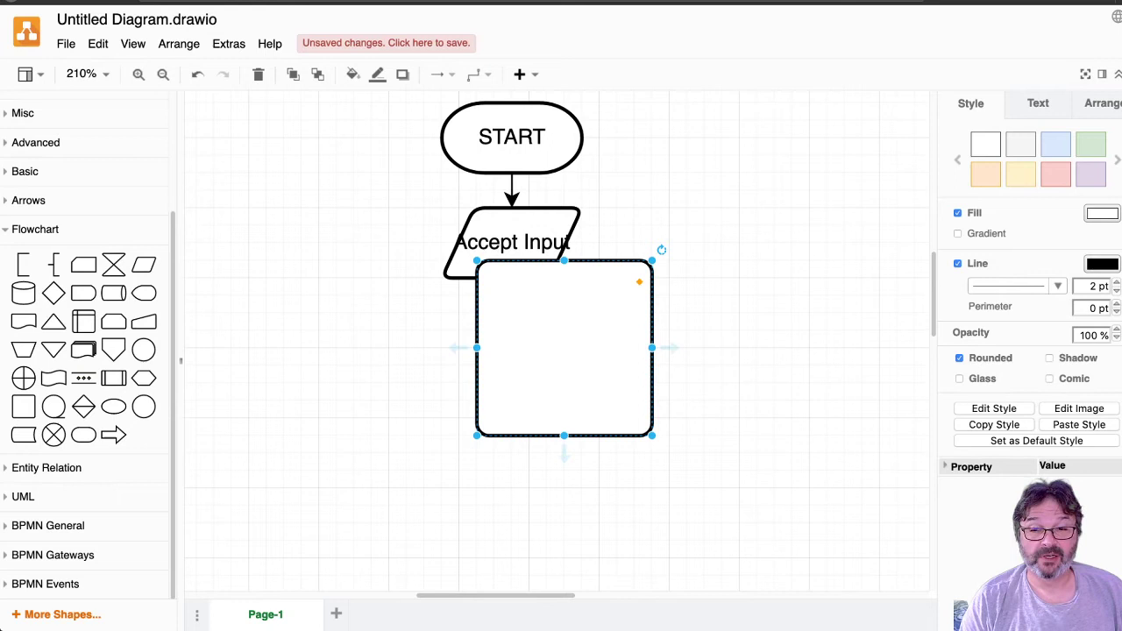
{"action": "left_click_drag", "start_coordinate": [564, 260], "coordinate": [564, 348]}
{"action": "left_click_drag", "start_coordinate": [651, 392], "coordinate": [617, 392]}
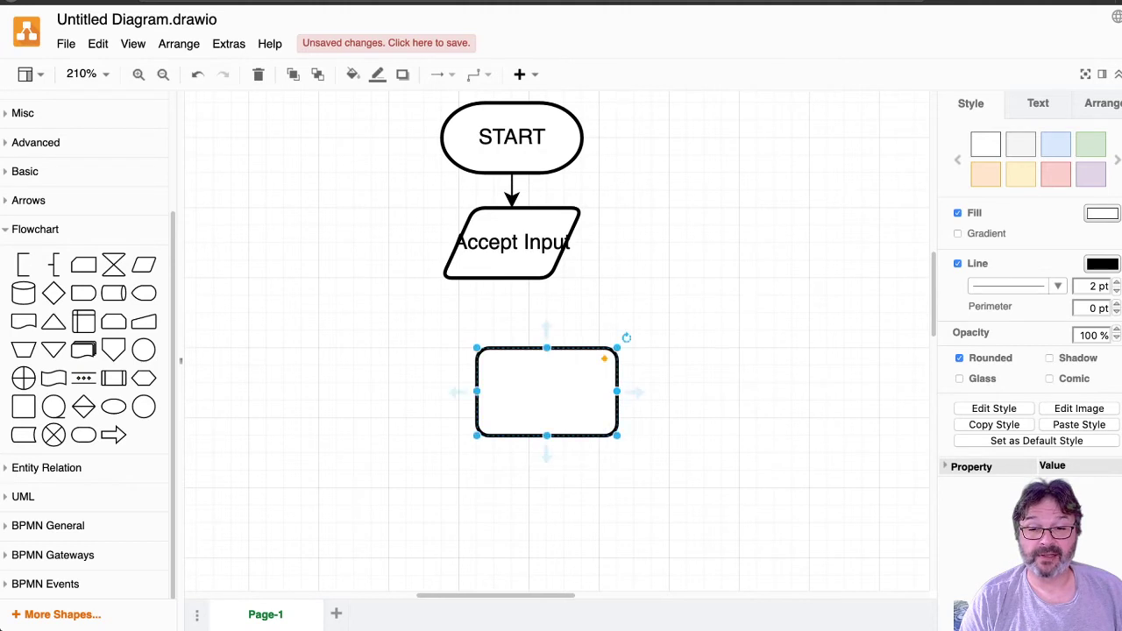
{"action": "left_click_drag", "start_coordinate": [542, 392], "coordinate": [507, 357]}
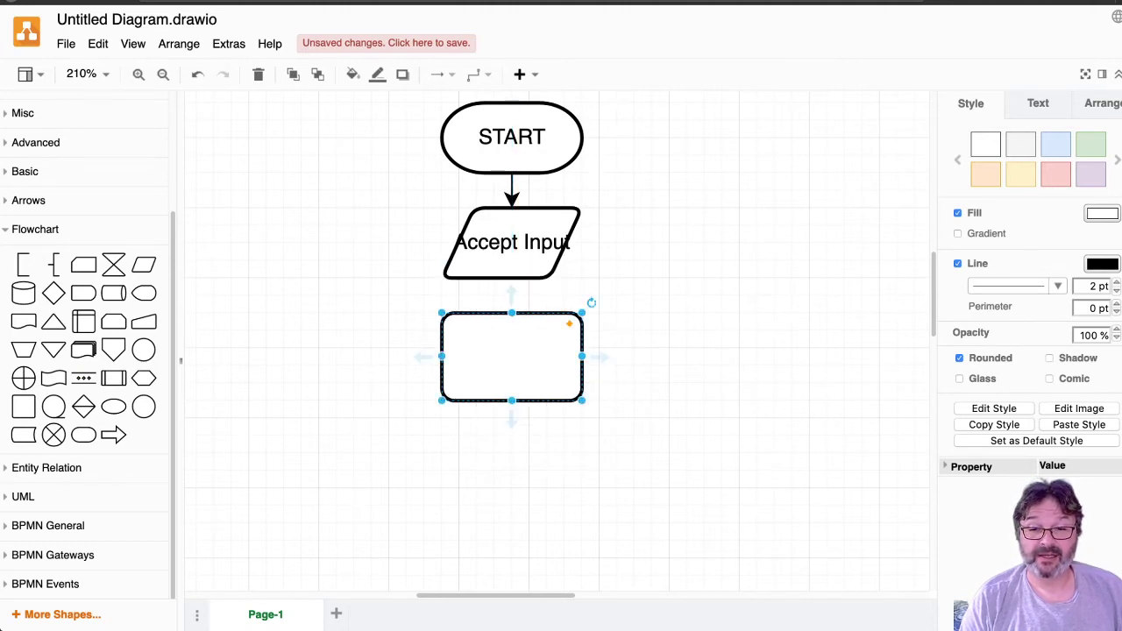
Step: Label the Process shape "Assign variable"
{"action": "double_click", "coordinate": [508, 357]}
{"action": "type", "text": "A"}
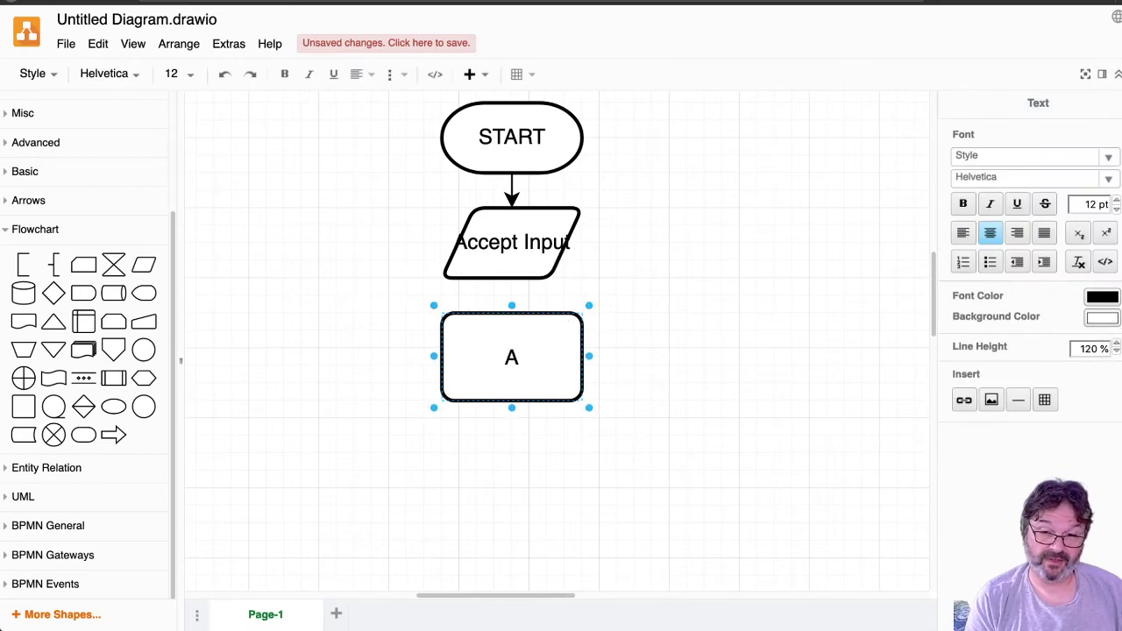
{"action": "type", "text": "ssign variable"}
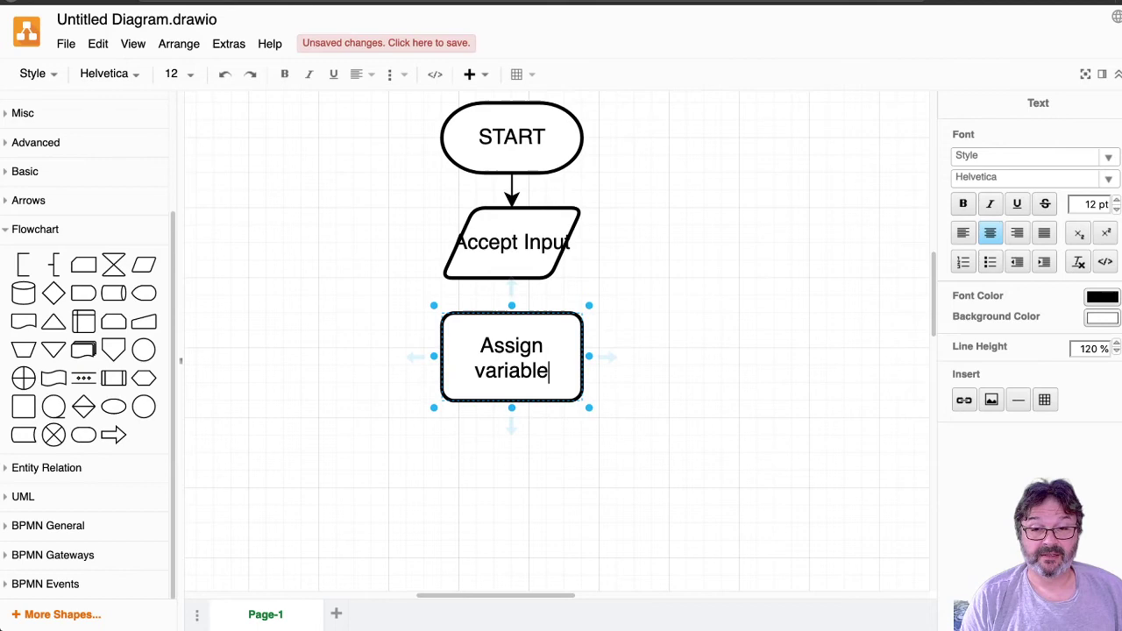
{"action": "key", "text": "Escape"}
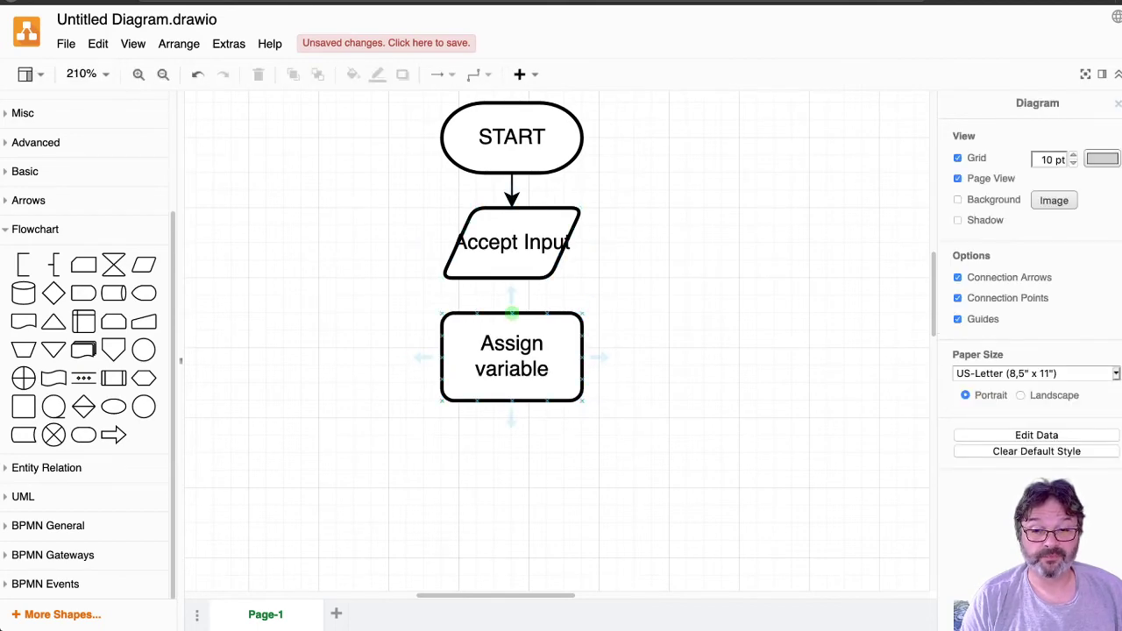
{"action": "left_click_drag", "start_coordinate": [511, 298], "coordinate": [511, 278]}
{"action": "key", "text": "Escape"}
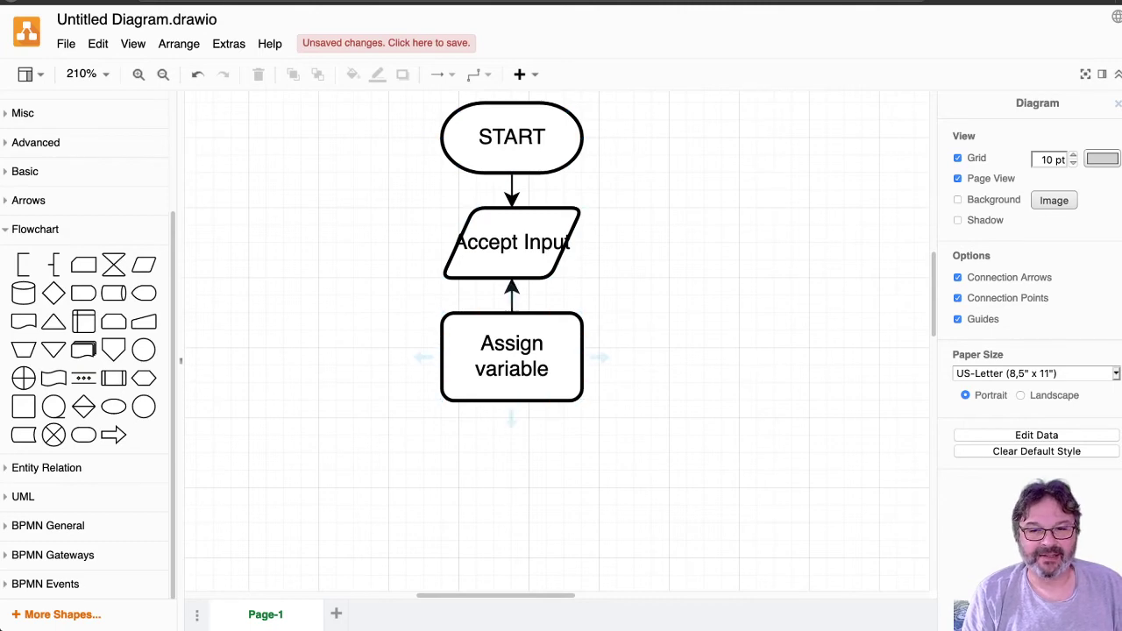
{"action": "left_click", "coordinate": [512, 296]}
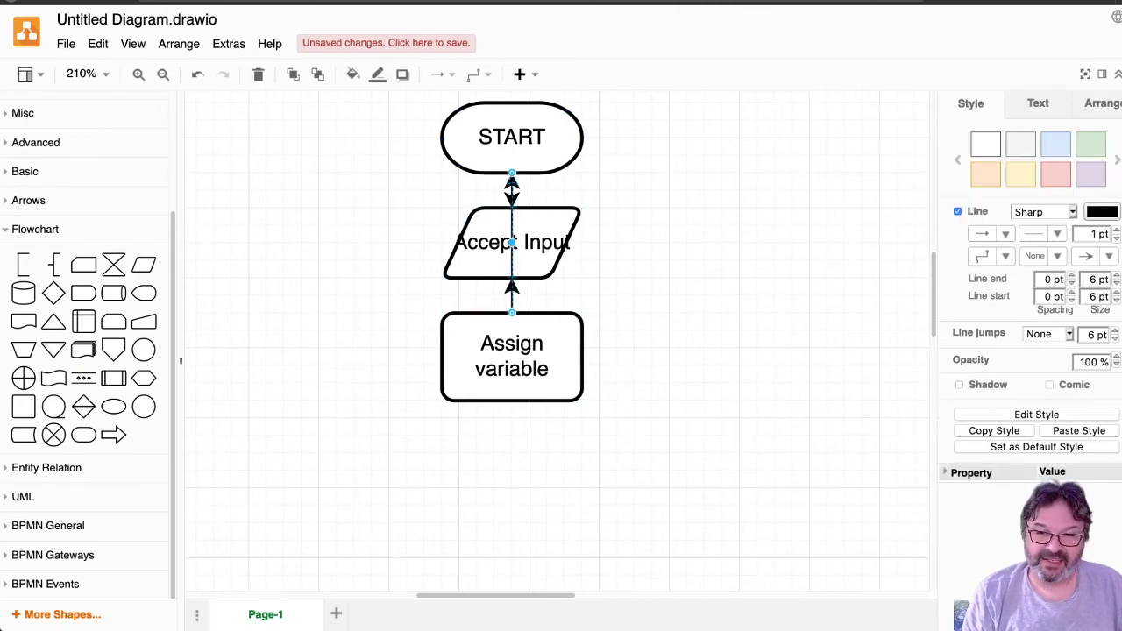
{"action": "key", "text": "Delete"}
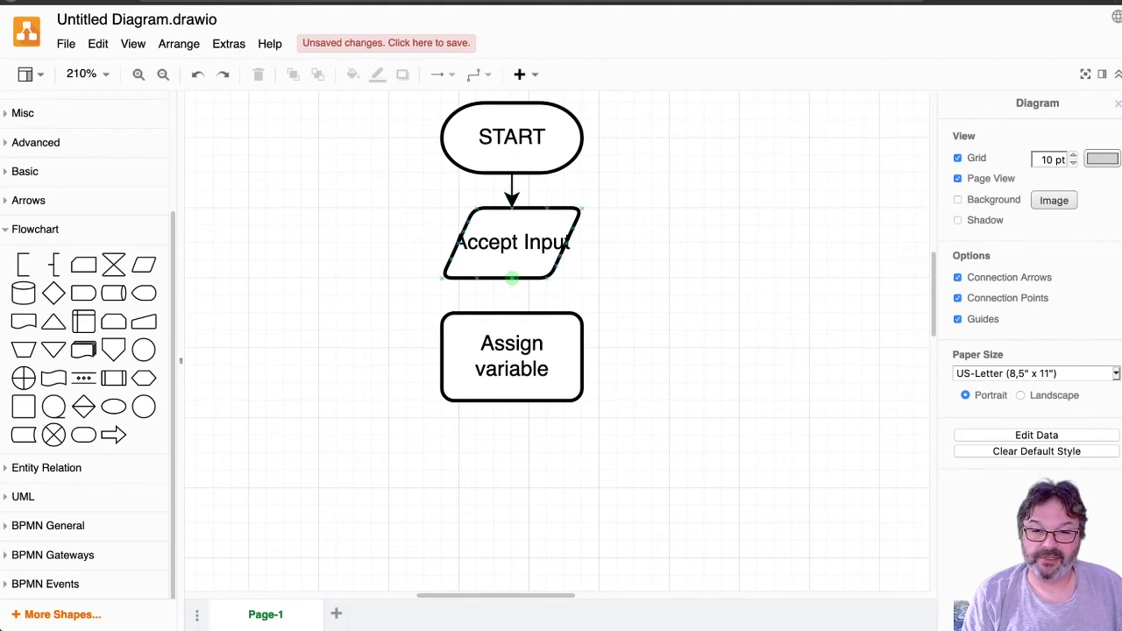
Step: Connect Accept Input to Assign variable with a downward arrow and nudge Assign variable sideways until it lines up beneath Accept Input
{"action": "left_click_drag", "start_coordinate": [512, 279], "coordinate": [512, 314]}
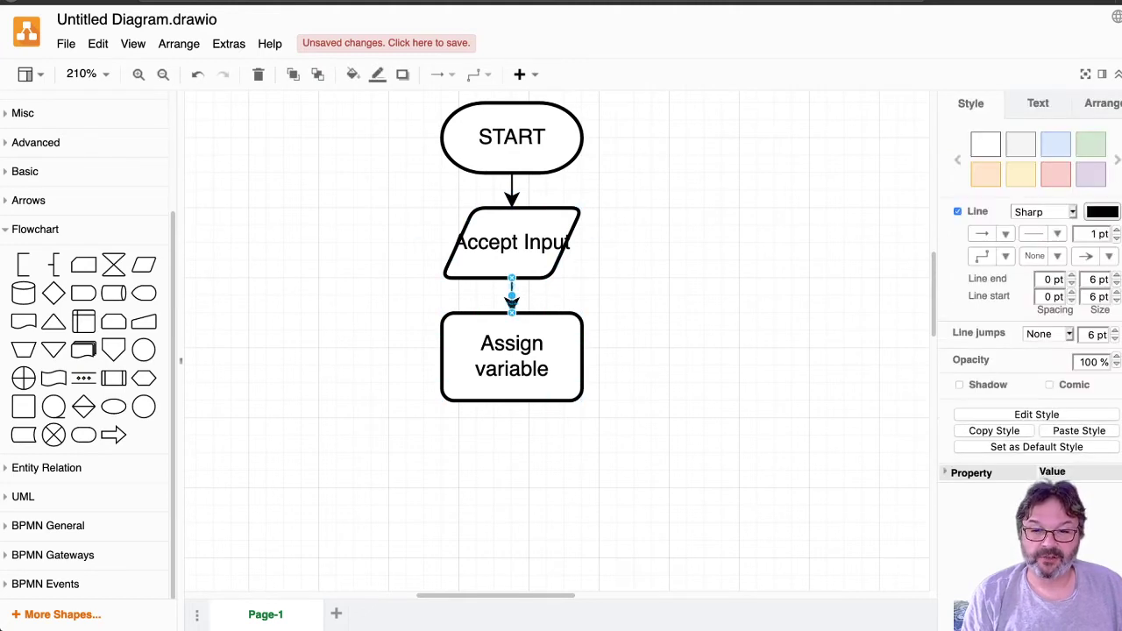
{"action": "key", "text": "Escape"}
{"action": "left_click", "coordinate": [512, 356]}
{"action": "key", "text": "Right"}
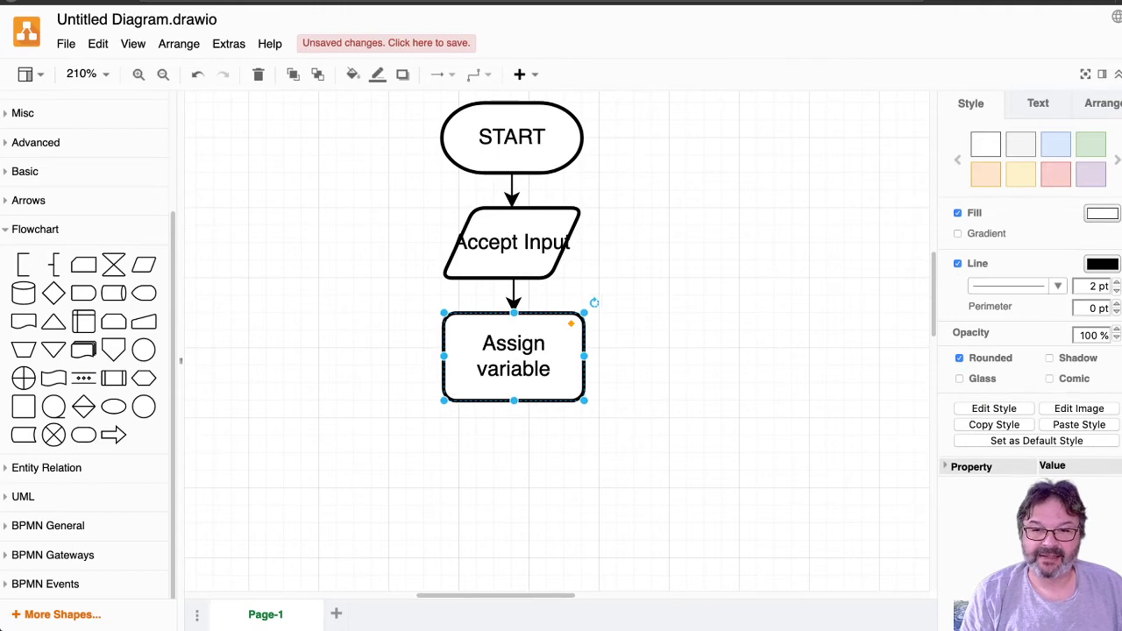
{"action": "key", "text": "Right"}
{"action": "key", "text": "Right"}
{"action": "key", "text": "Right"}
{"action": "key", "text": "Right"}
{"action": "key", "text": "Right"}
{"action": "key", "text": "Right"}
{"action": "key", "text": "Right"}
{"action": "key", "text": "Right"}
{"action": "key", "text": "Right"}
{"action": "key", "text": "Right"}
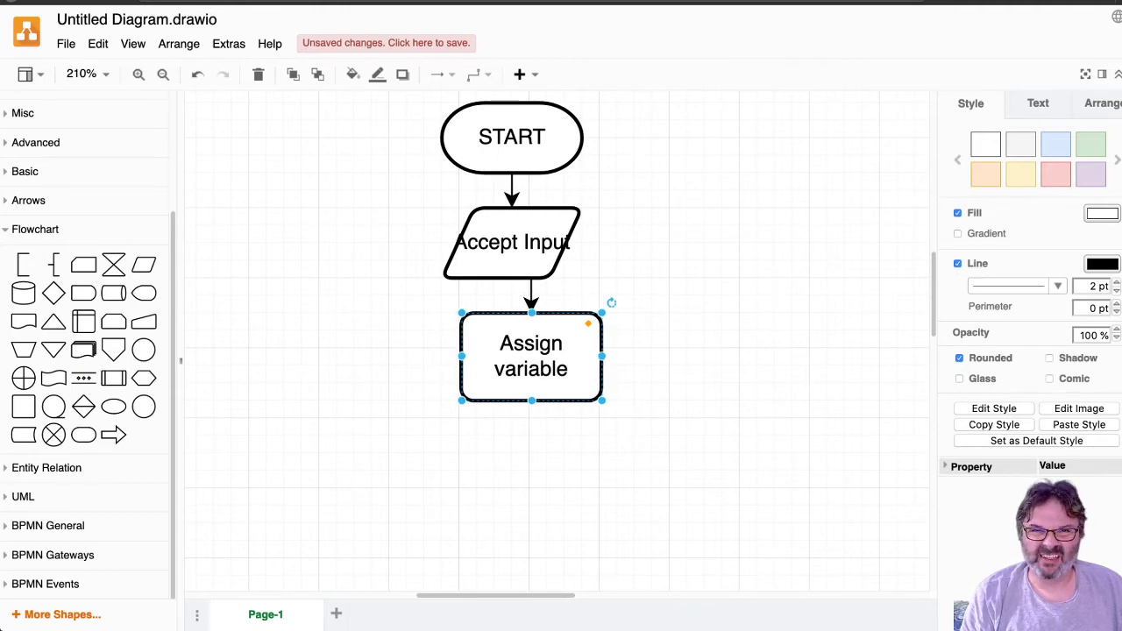
{"action": "left_click_drag", "start_coordinate": [531, 368], "coordinate": [519, 368]}
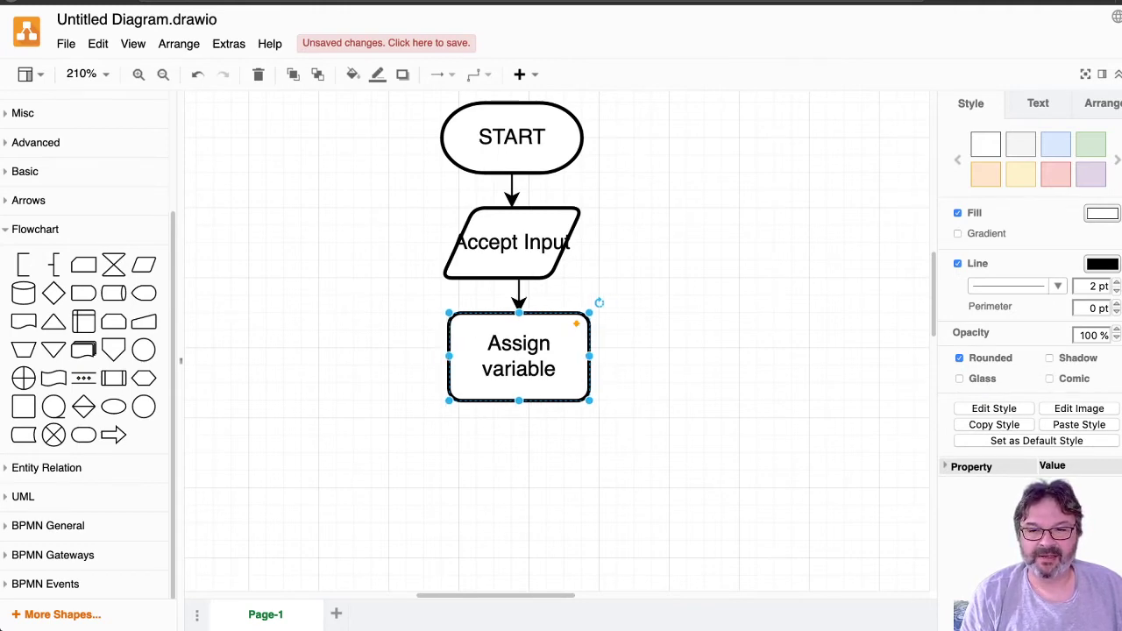
{"action": "key", "text": "Left"}
{"action": "key", "text": "Left"}
{"action": "key", "text": "Left"}
{"action": "key", "text": "Left"}
{"action": "key", "text": "Left"}
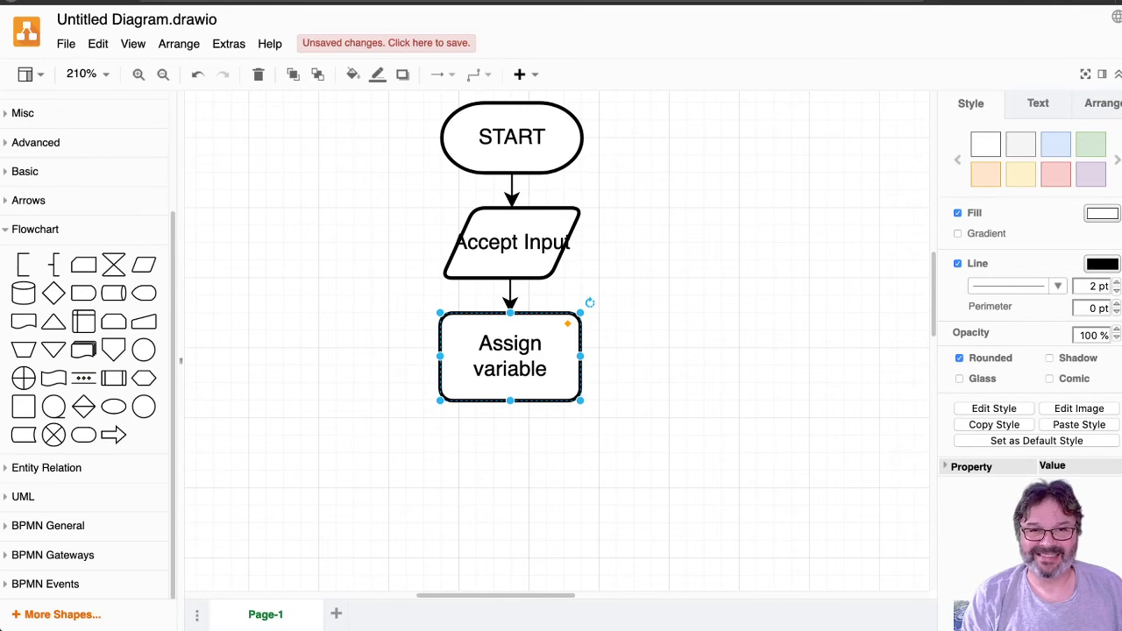
{"action": "key", "text": "Escape"}
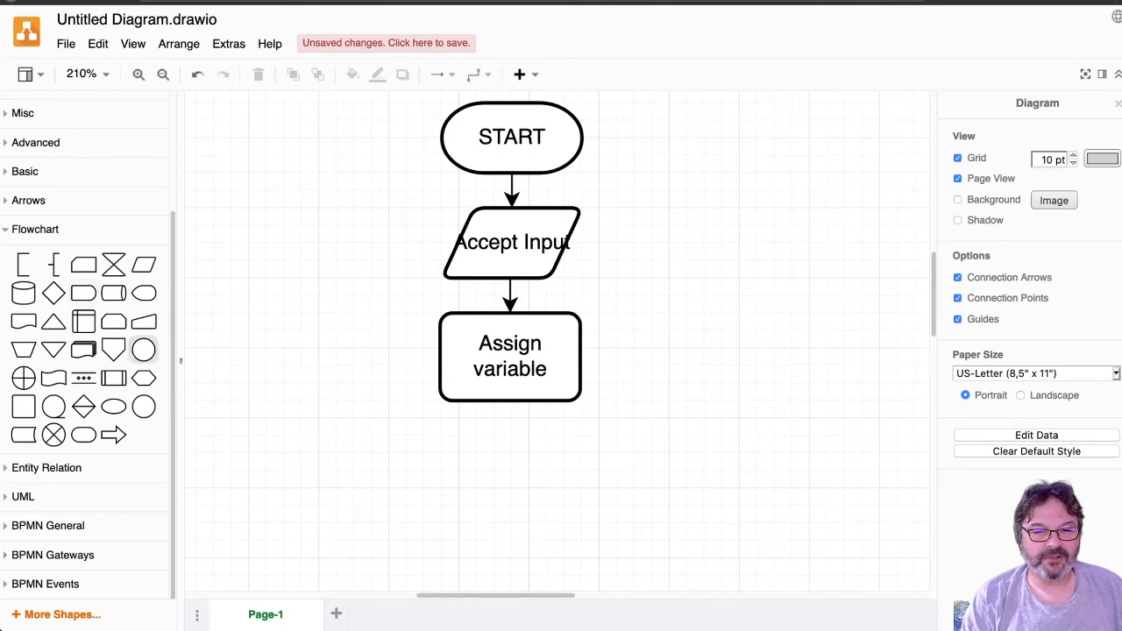
Step: Add a Data parallelogram just below Assign variable, reducing its height to match Accept Input and narrowing it slightly
{"action": "mouse_move", "coordinate": [144, 322]}
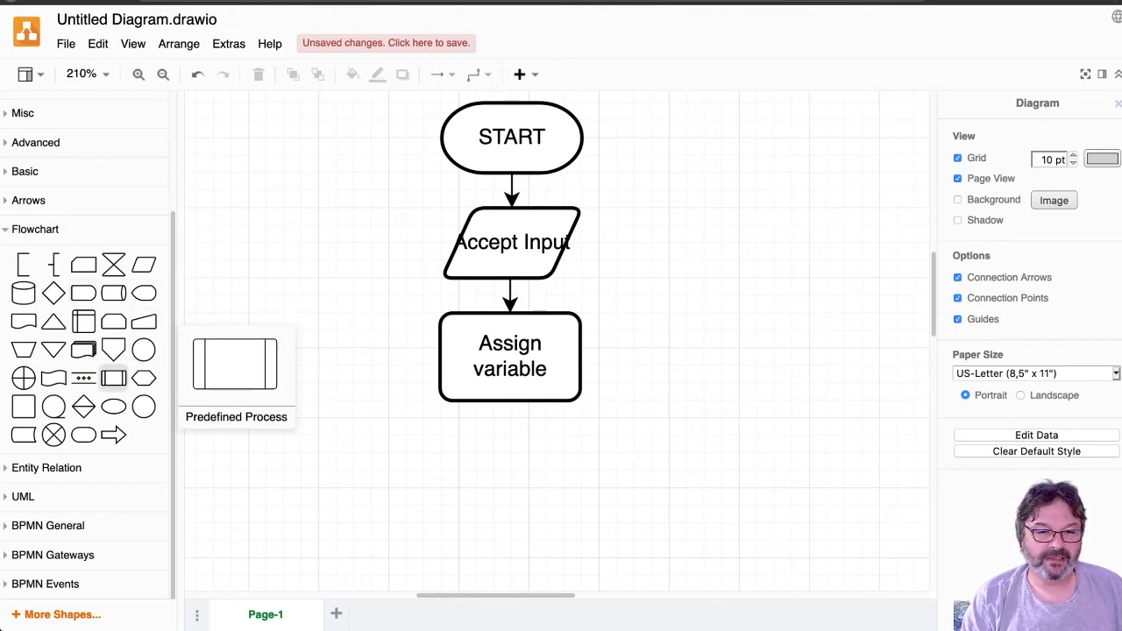
{"action": "mouse_move", "coordinate": [114, 378]}
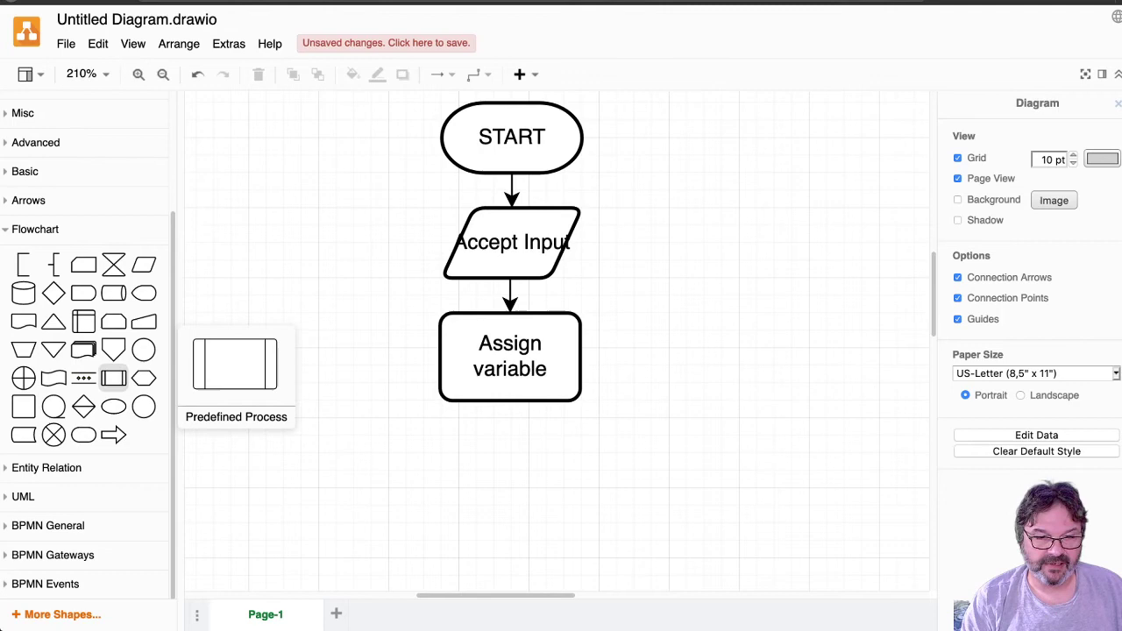
{"action": "mouse_move", "coordinate": [113, 293]}
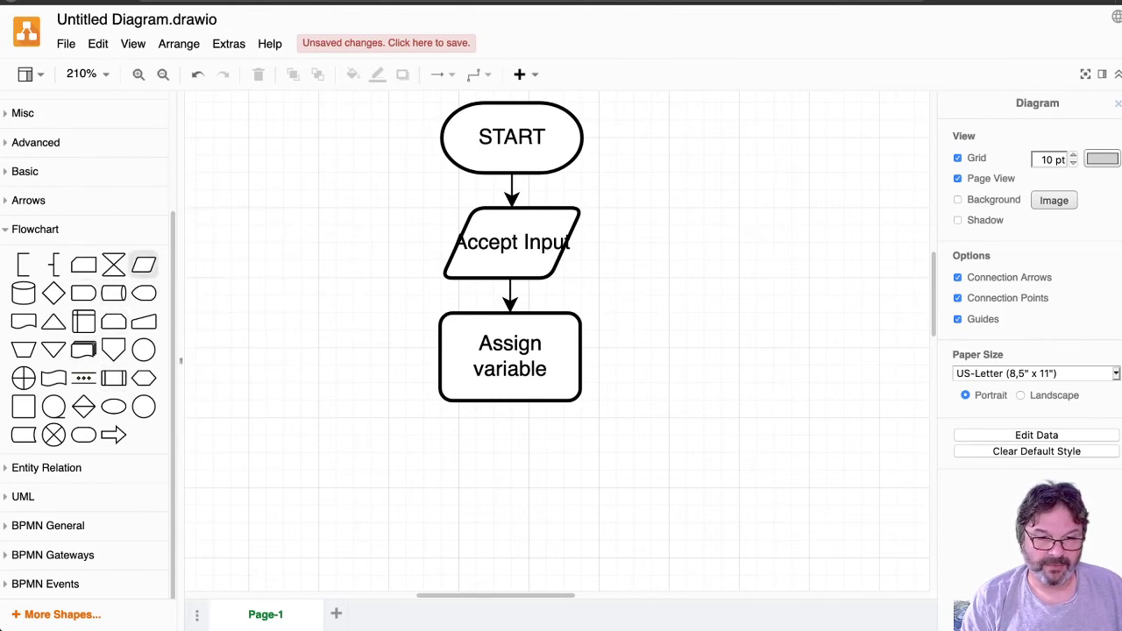
{"action": "mouse_move", "coordinate": [144, 264]}
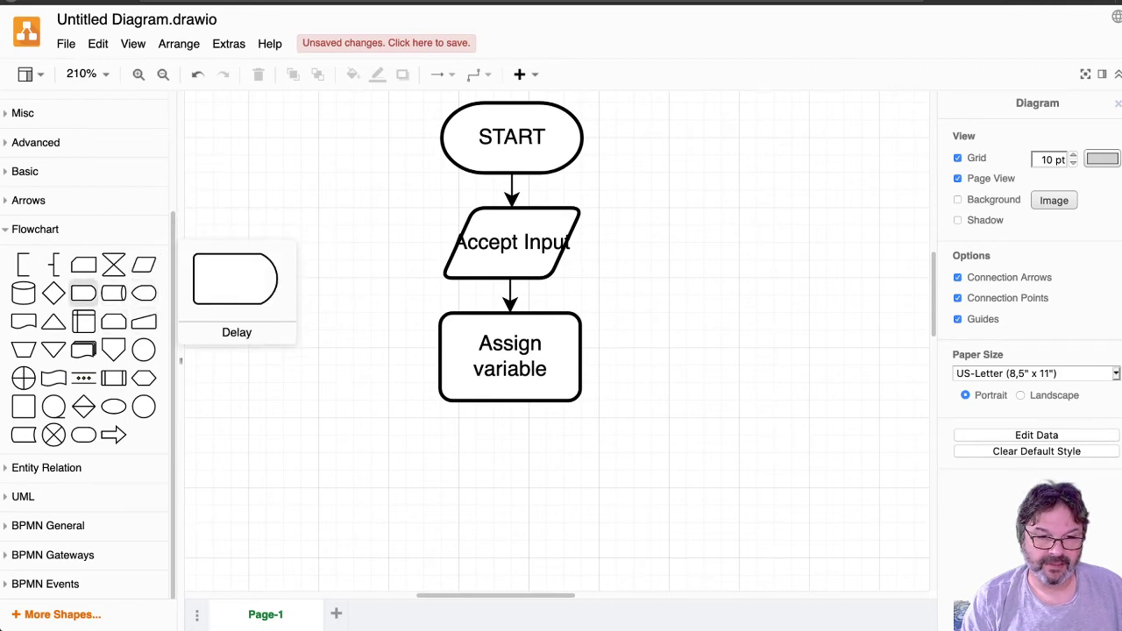
{"action": "mouse_move", "coordinate": [83, 322]}
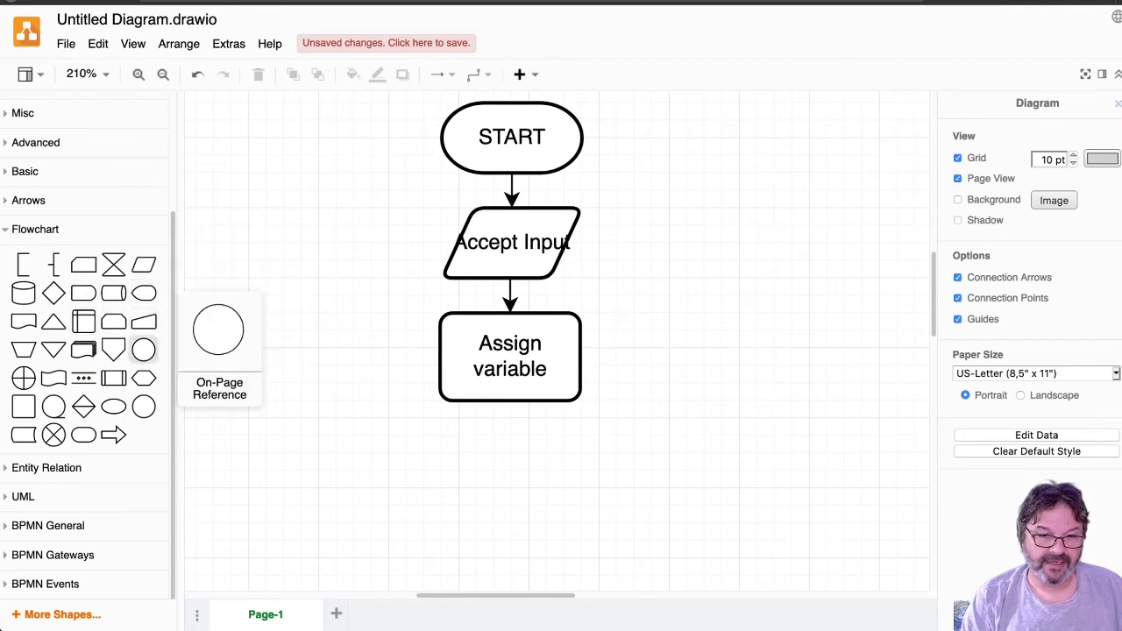
{"action": "mouse_move", "coordinate": [113, 350]}
{"action": "mouse_move", "coordinate": [53, 350]}
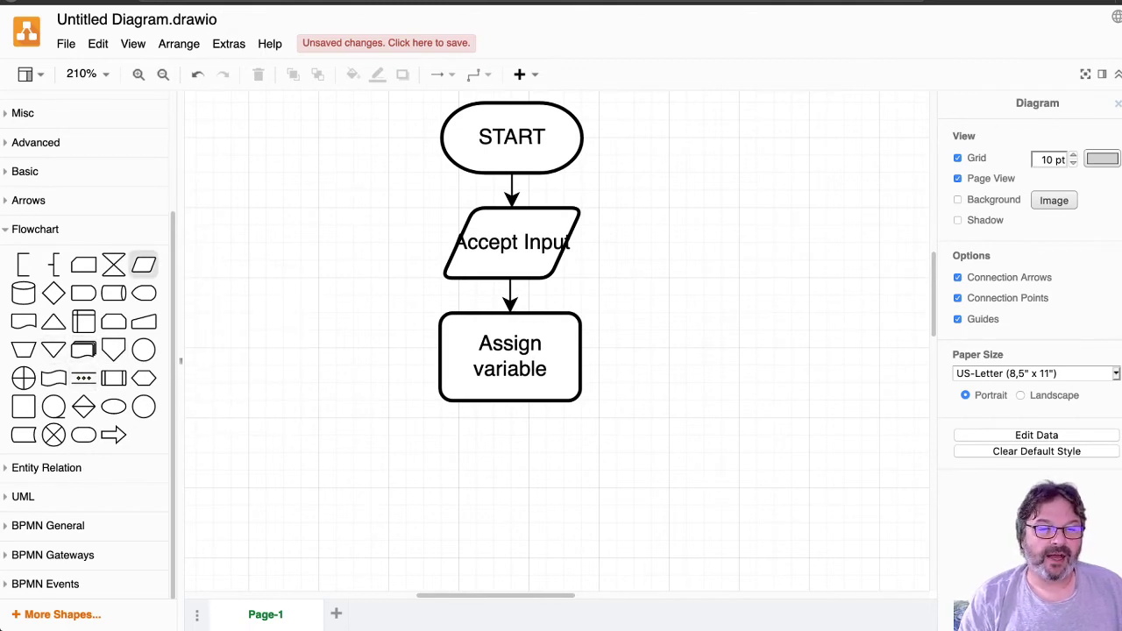
{"action": "left_click", "coordinate": [144, 264]}
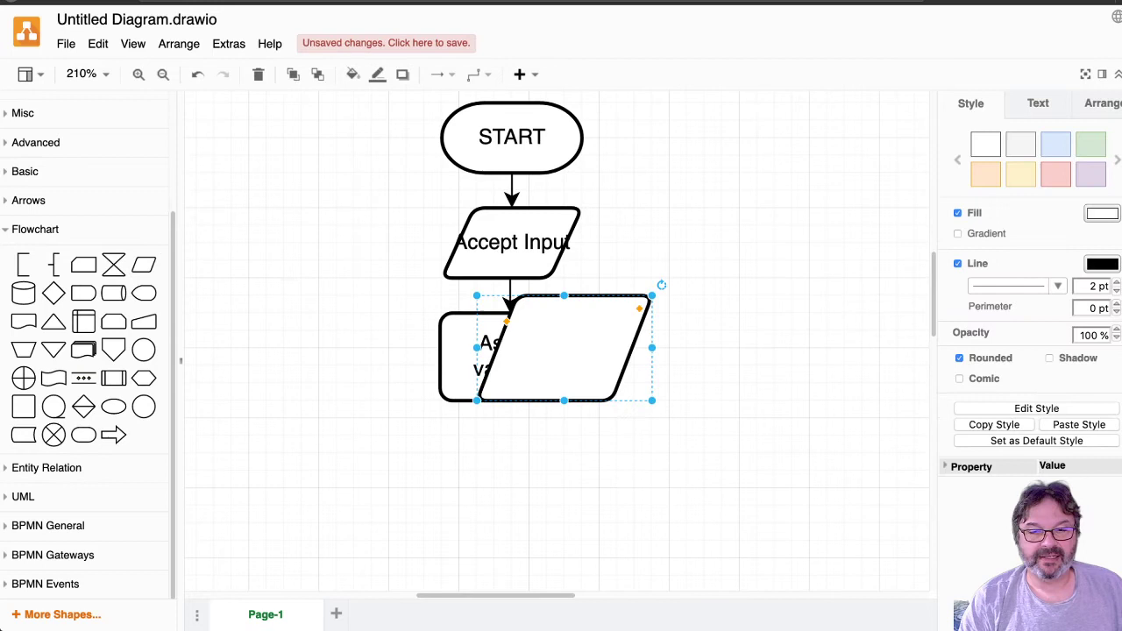
{"action": "left_click_drag", "start_coordinate": [564, 348], "coordinate": [494, 471]}
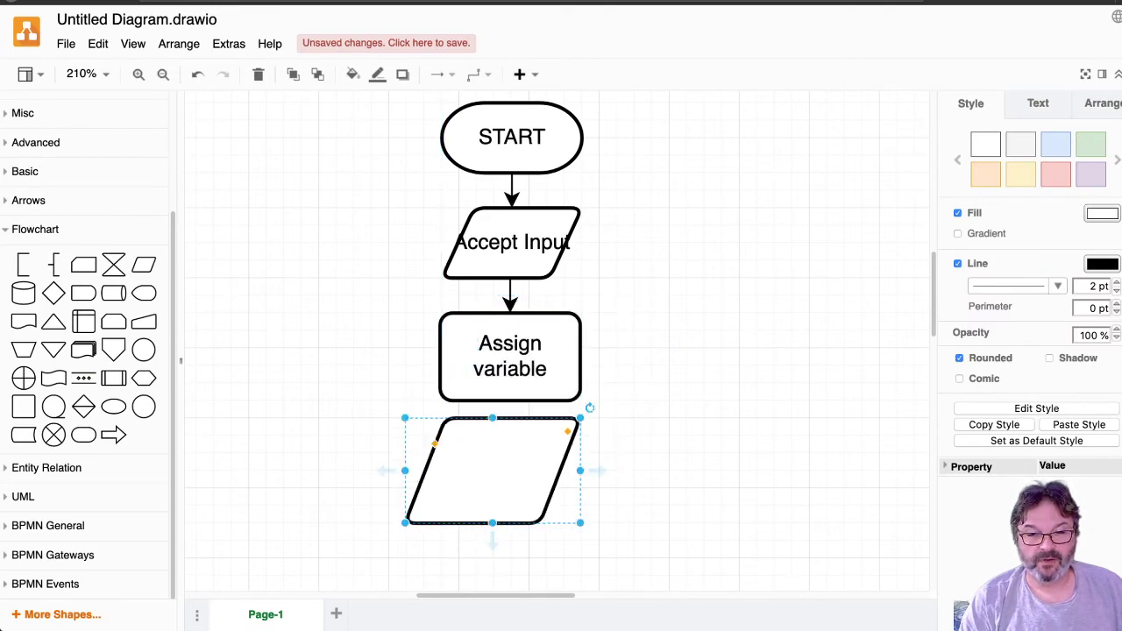
{"action": "left_click_drag", "start_coordinate": [404, 523], "coordinate": [406, 487]}
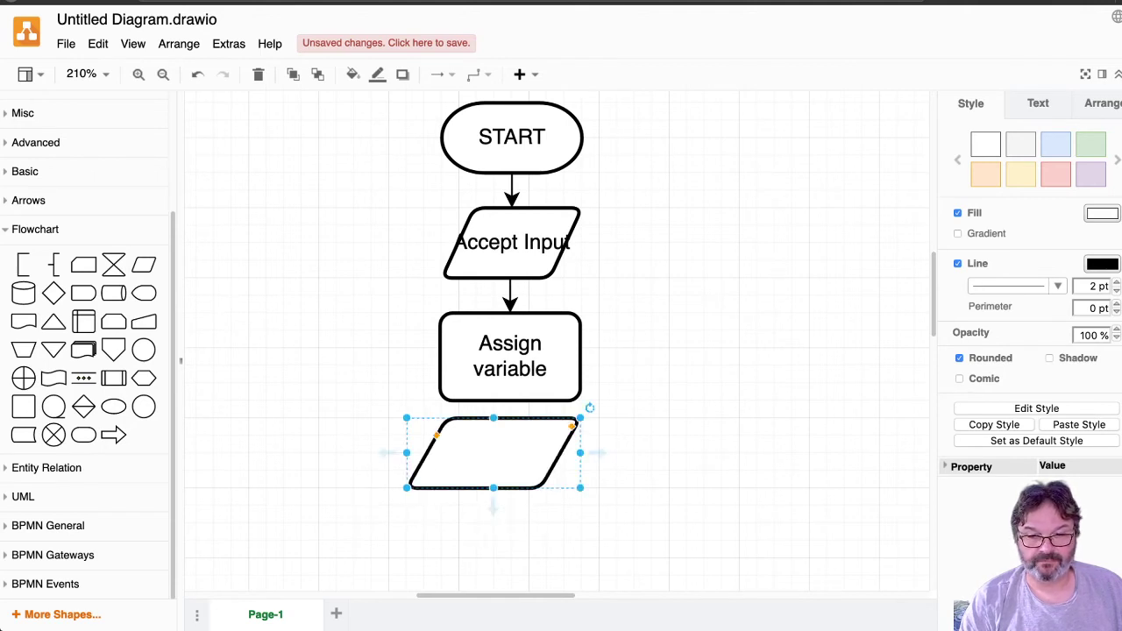
{"action": "left_click_drag", "start_coordinate": [493, 452], "coordinate": [511, 243]}
{"action": "left_click_drag", "start_coordinate": [599, 243], "coordinate": [546, 509]}
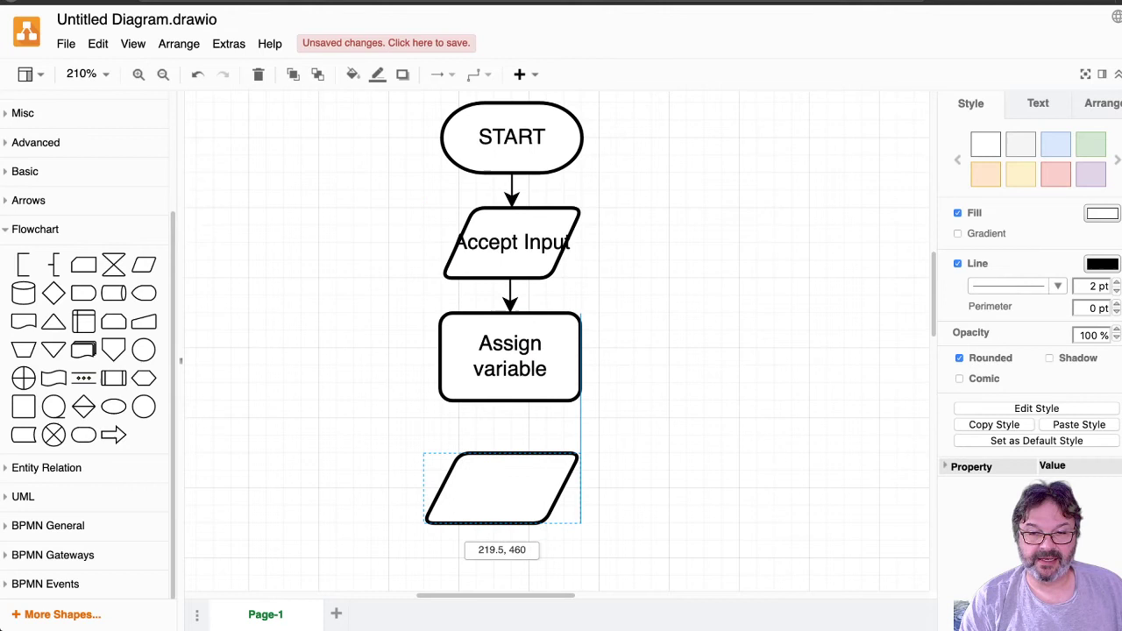
{"action": "left_click_drag", "start_coordinate": [501, 489], "coordinate": [501, 471]}
Step: Label the new parallelogram "Print Name" and connect Assign variable to it with a downward arrow
{"action": "double_click", "coordinate": [502, 471]}
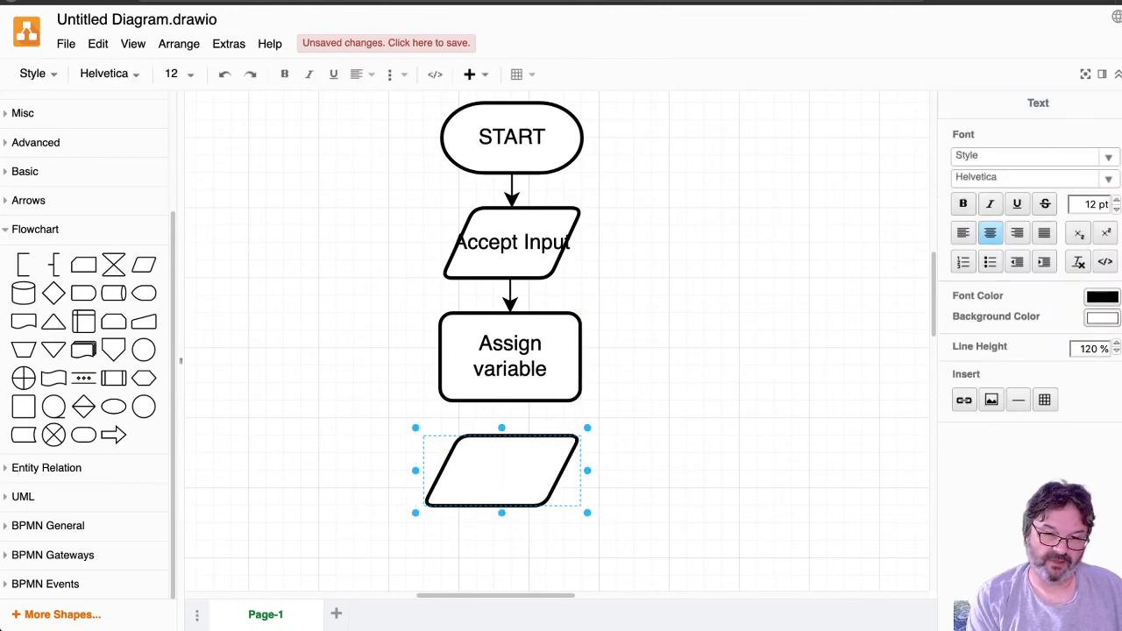
{"action": "type", "text": "Print Nam"}
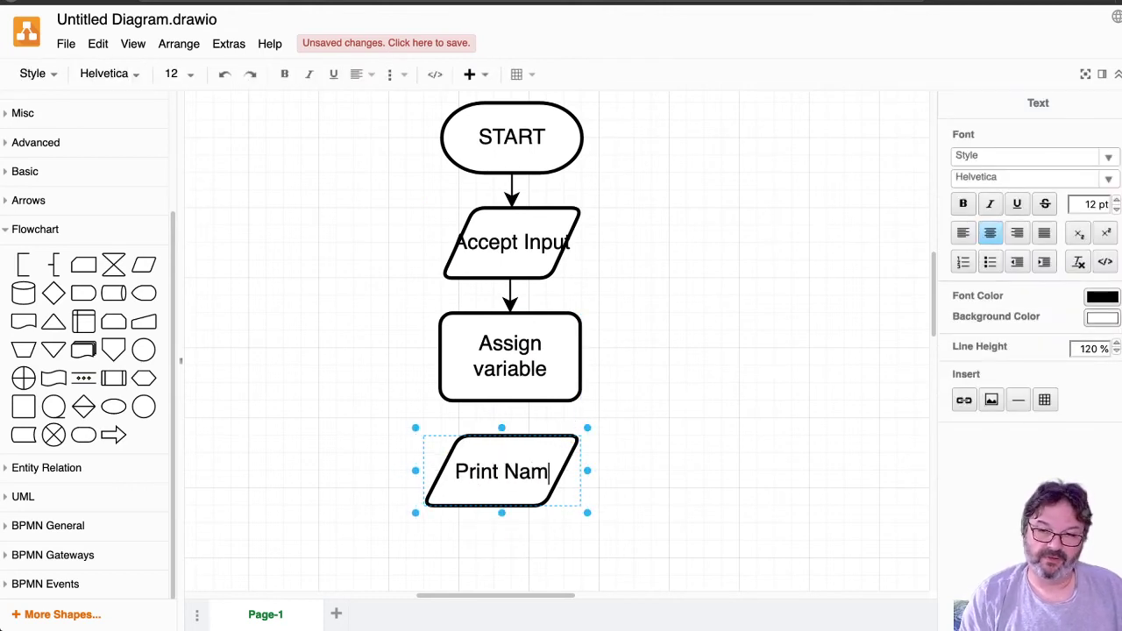
{"action": "type", "text": "e"}
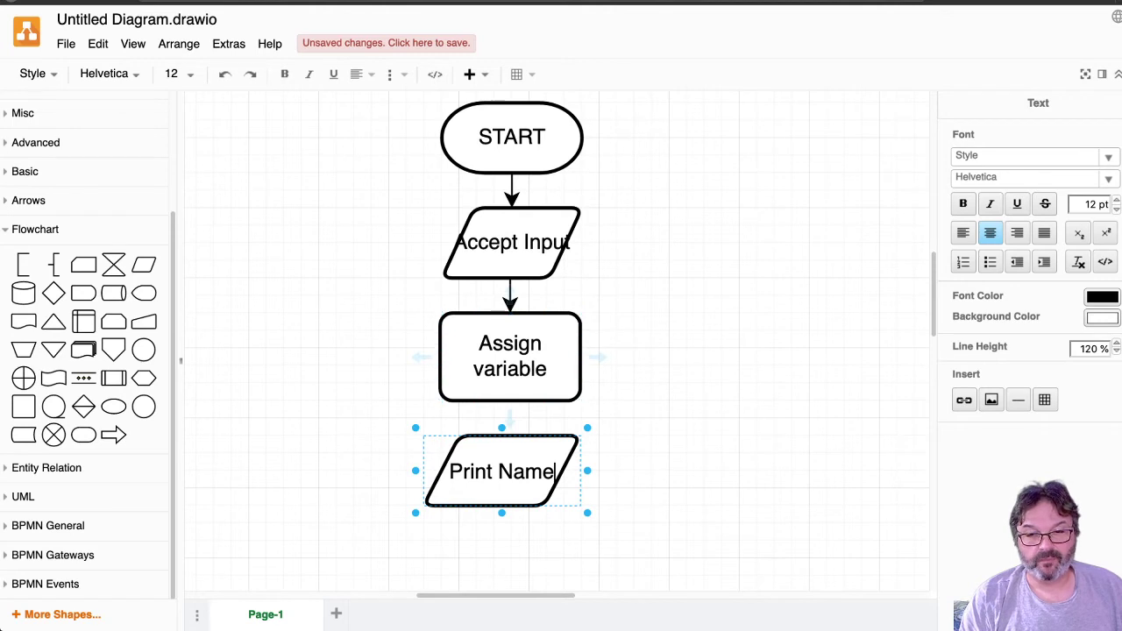
{"action": "key", "text": "Escape"}
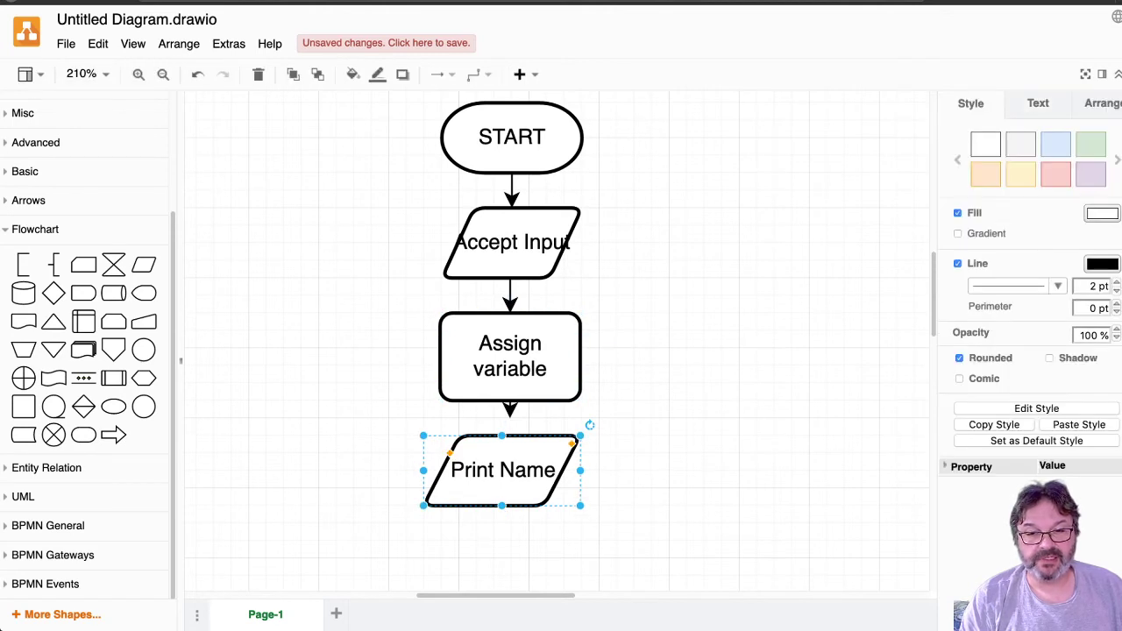
{"action": "mouse_move", "coordinate": [511, 416]}
{"action": "left_mouse_down"}
{"action": "mouse_move", "coordinate": [501, 435]}
{"action": "mouse_move", "coordinate": [510, 422]}
{"action": "left_mouse_up"}
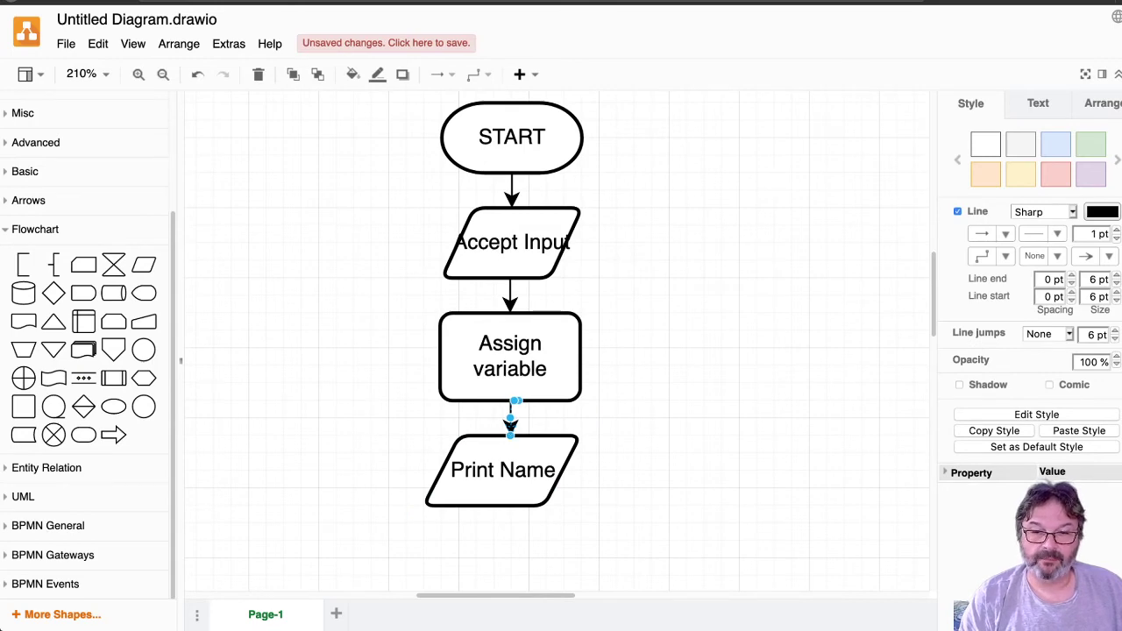
{"action": "key", "text": "Escape"}
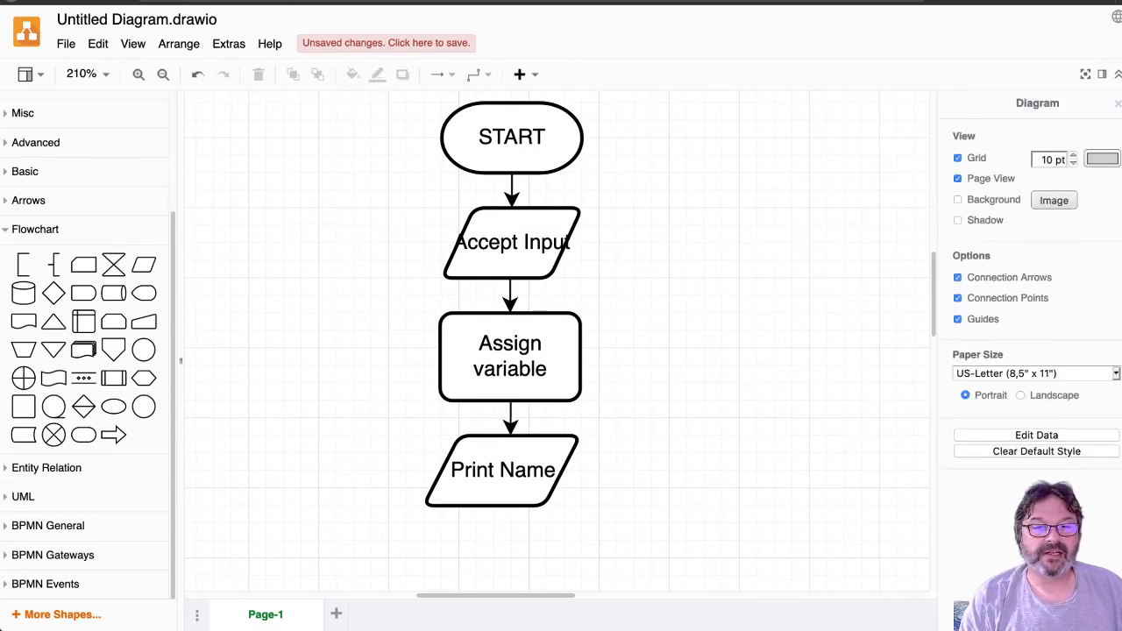
Step: Add a Decision diamond below Print Name, shrink it to about the width of START, and nudge it right towards the flowchart's centre line
{"action": "left_click", "coordinate": [163, 75]}
{"action": "left_click", "coordinate": [163, 74]}
{"action": "left_click", "coordinate": [163, 75]}
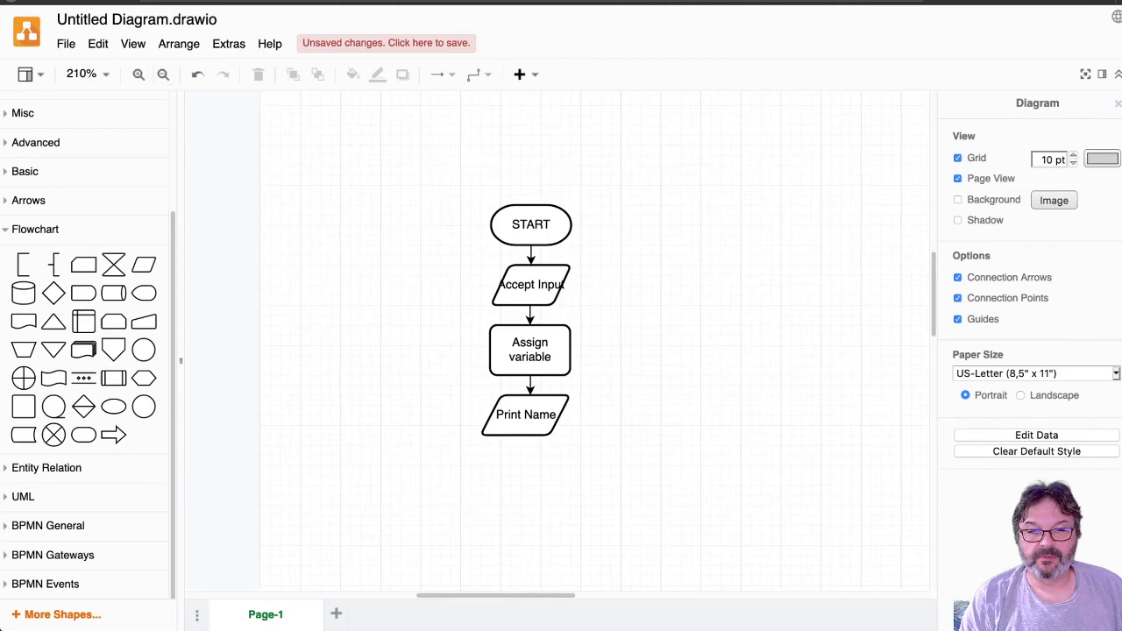
{"action": "scroll", "coordinate": [596, 342], "scroll_direction": "down", "scroll_amount": 3}
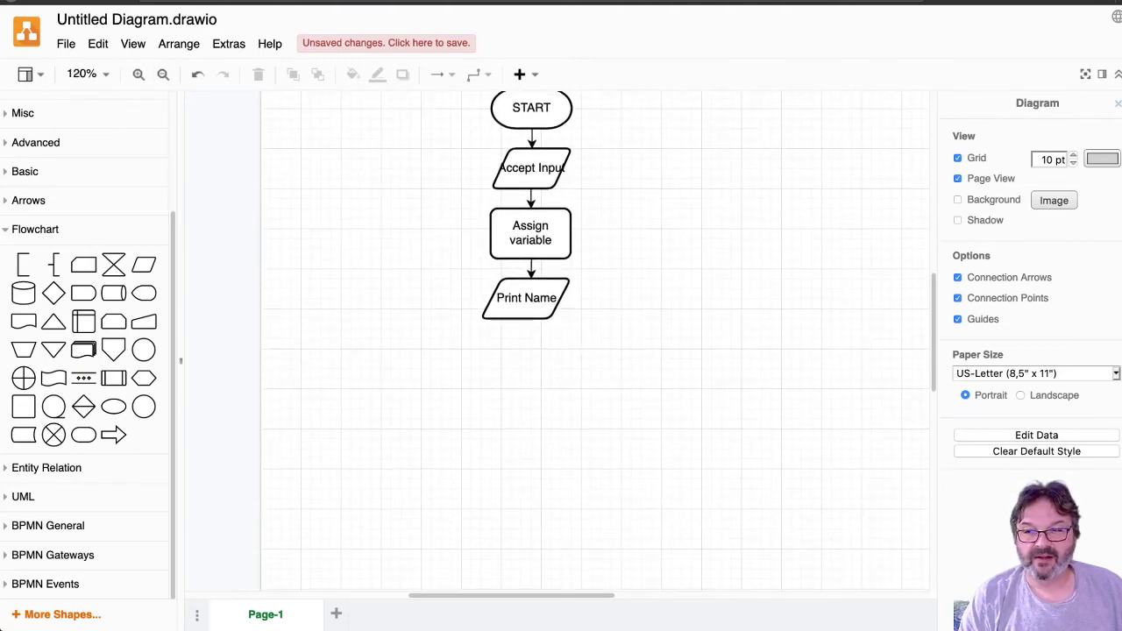
{"action": "scroll", "coordinate": [596, 324], "scroll_direction": "up", "scroll_amount": 1}
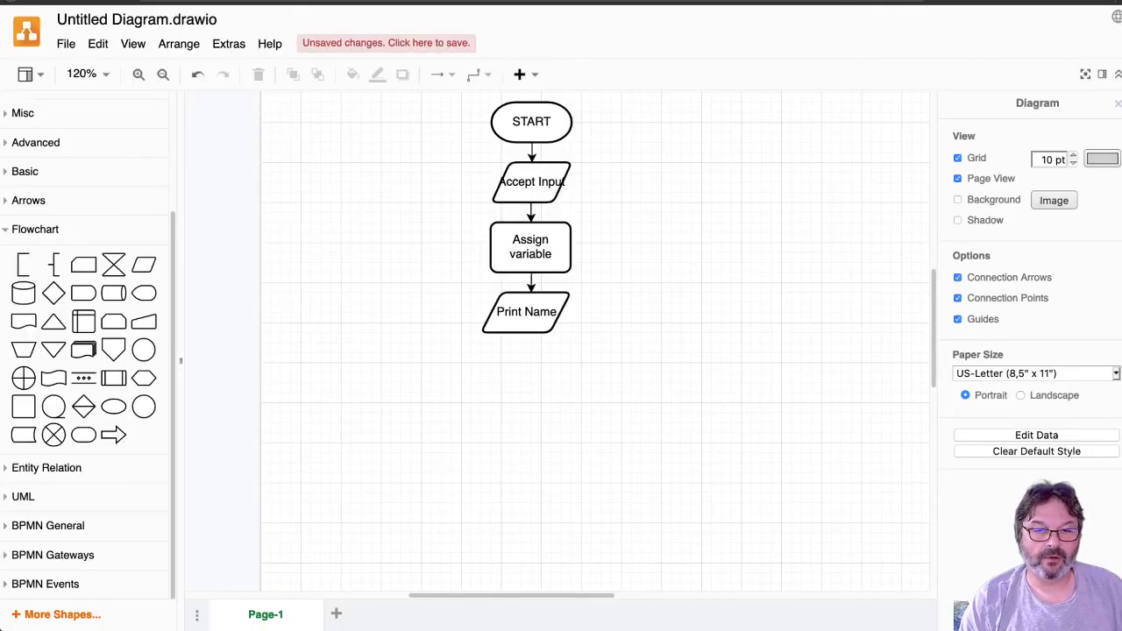
{"action": "left_click_drag", "start_coordinate": [54, 293], "coordinate": [521, 412]}
{"action": "left_click_drag", "start_coordinate": [570, 462], "coordinate": [552, 442]}
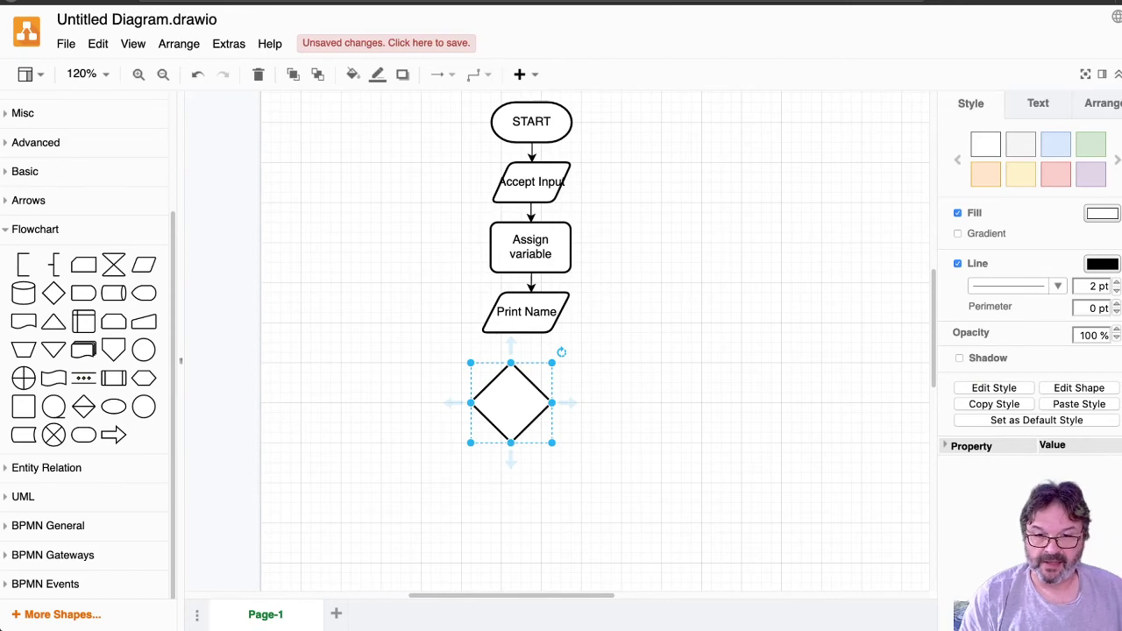
{"action": "key", "text": "Right"}
{"action": "key", "text": "Right"}
{"action": "key", "text": "Right"}
{"action": "key", "text": "Right"}
{"action": "key", "text": "Right"}
{"action": "key", "text": "Right"}
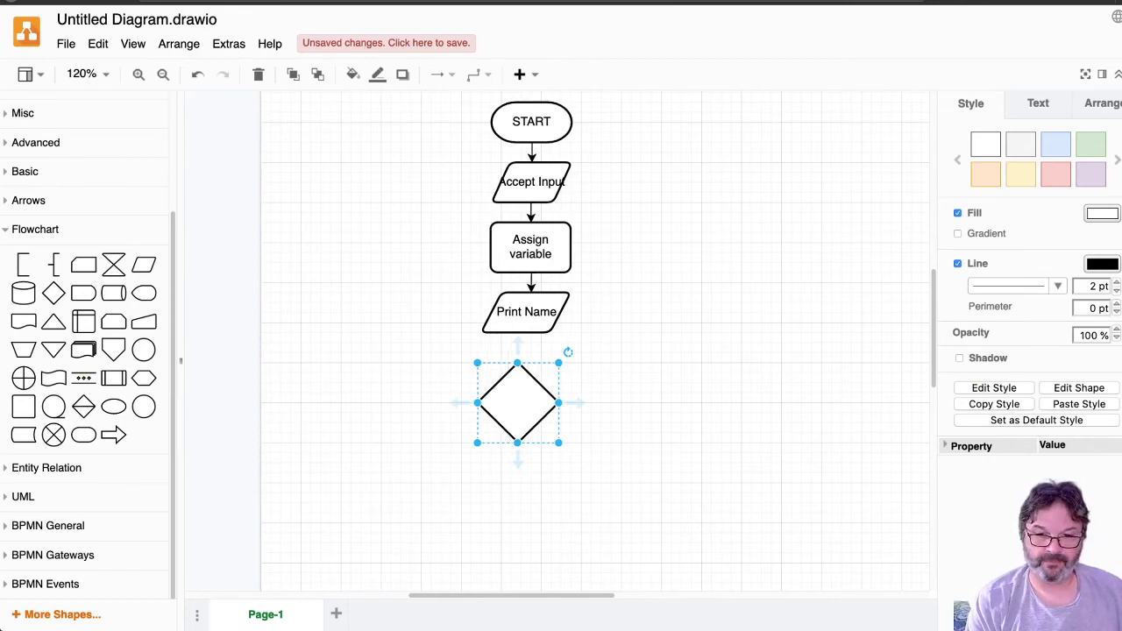
Step: Label the decision diamond with a question starting "Is name" that checks for one specific first name
{"action": "type", "text": "Is name bo"}
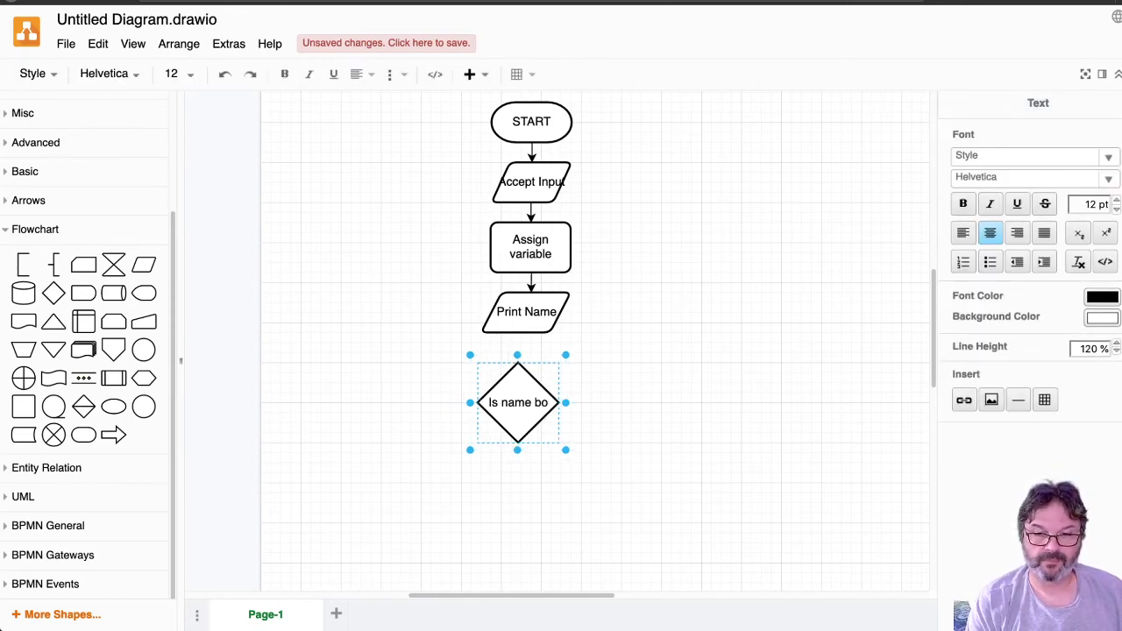
{"action": "key", "text": "BackSpace"}
{"action": "key", "text": "BackSpace"}
{"action": "type", "text": "Bob?"}
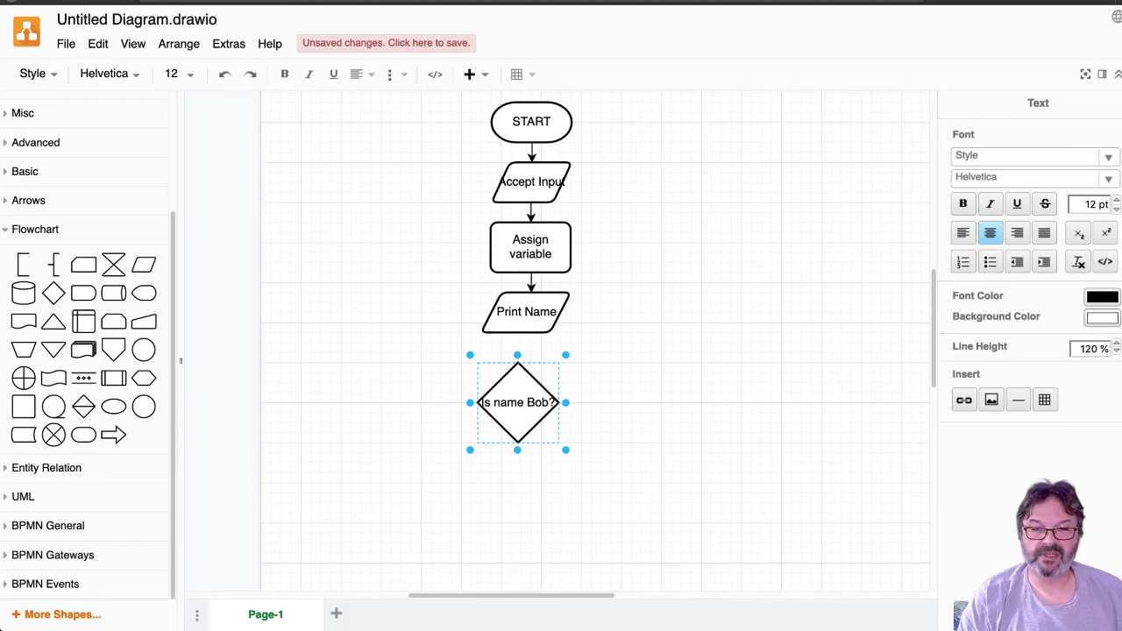
{"action": "left_click", "coordinate": [596, 351]}
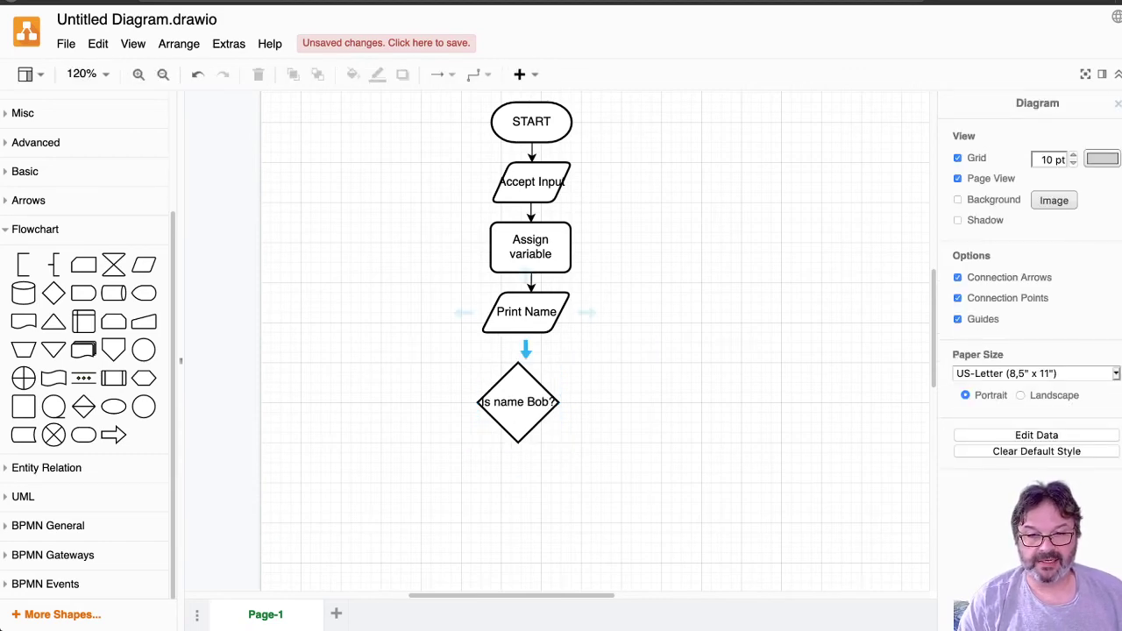
{"action": "left_click_drag", "start_coordinate": [526, 333], "coordinate": [518, 362]}
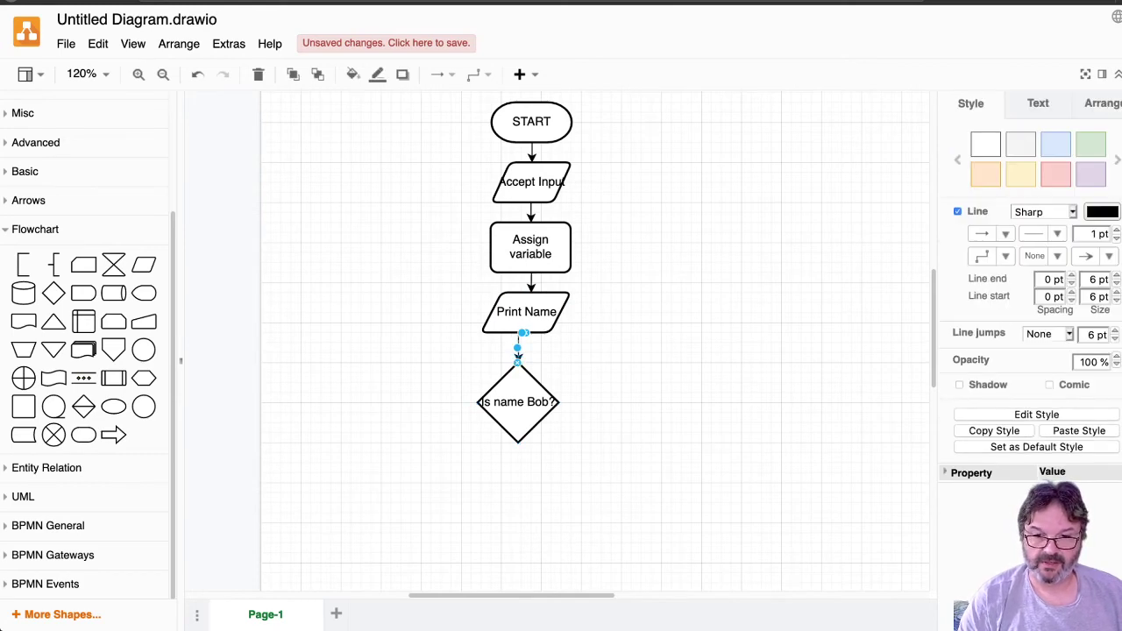
{"action": "key", "text": "Right"}
{"action": "key", "text": "Right"}
{"action": "key", "text": "Right"}
{"action": "key", "text": "Right"}
{"action": "key", "text": "Right"}
{"action": "key", "text": "Right"}
{"action": "key", "text": "Right"}
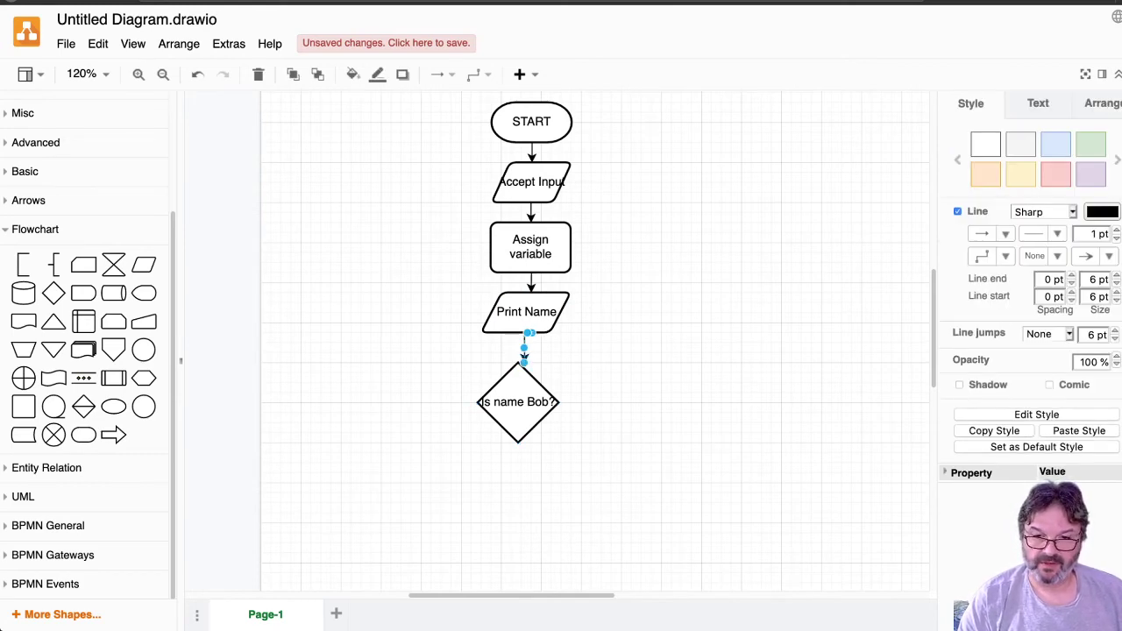
{"action": "key", "text": "Left"}
{"action": "key", "text": "Left"}
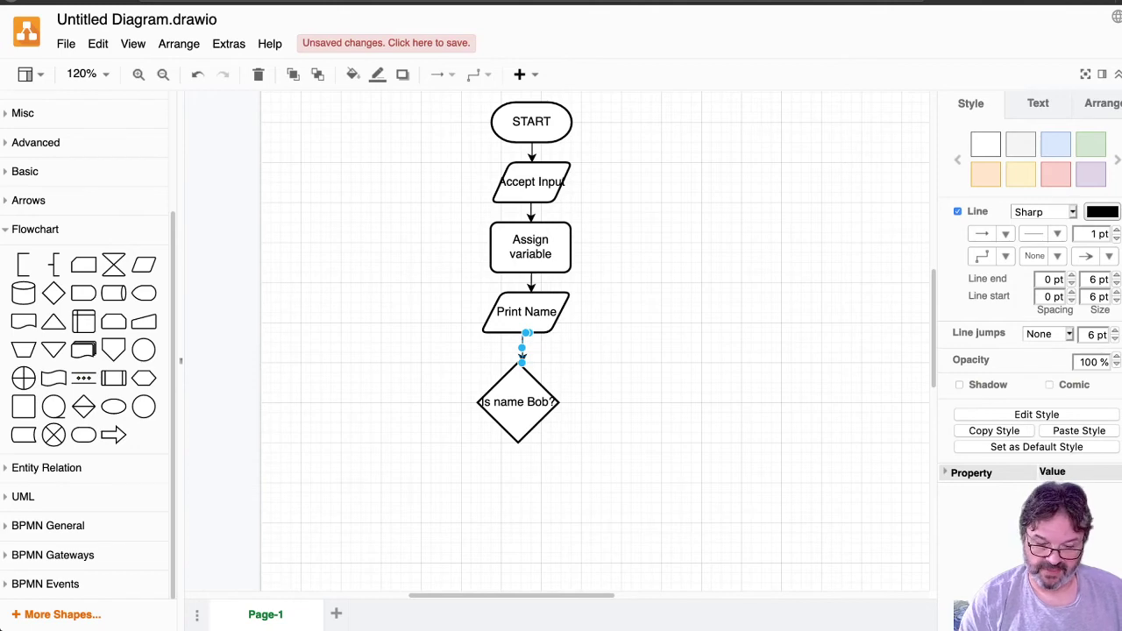
{"action": "key", "text": "Delete"}
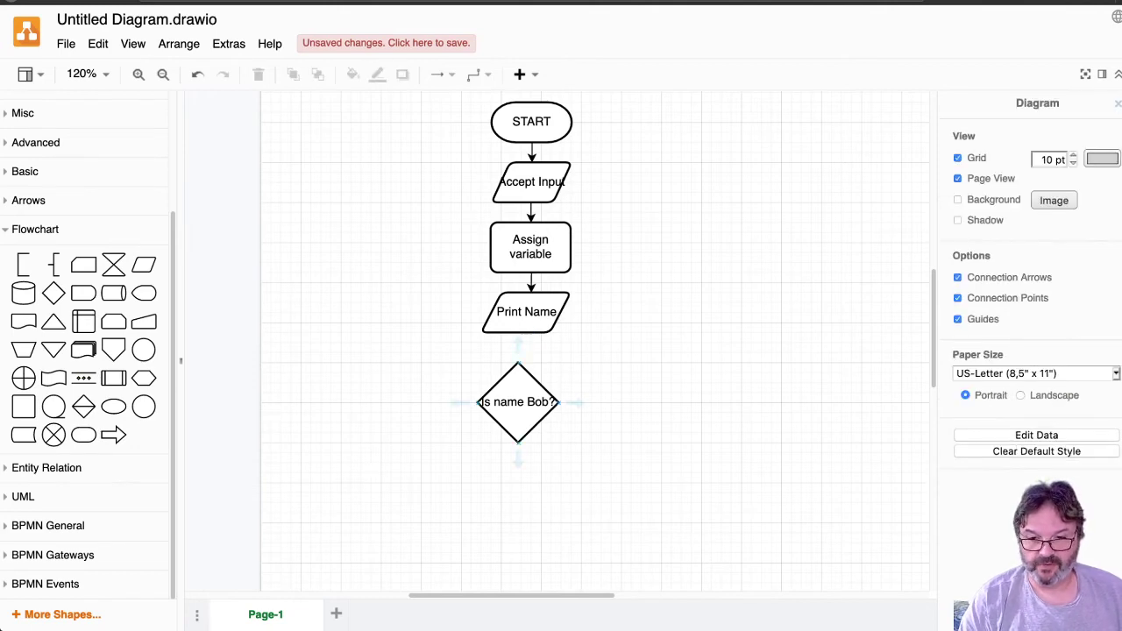
Step: Nudge the decision diamond slightly right towards the flowchart's centre line and connect Print Name to it with a downward arrow
{"action": "left_click", "coordinate": [518, 425]}
{"action": "key", "text": "Right"}
{"action": "key", "text": "Right"}
{"action": "key", "text": "Right"}
{"action": "key", "text": "Right"}
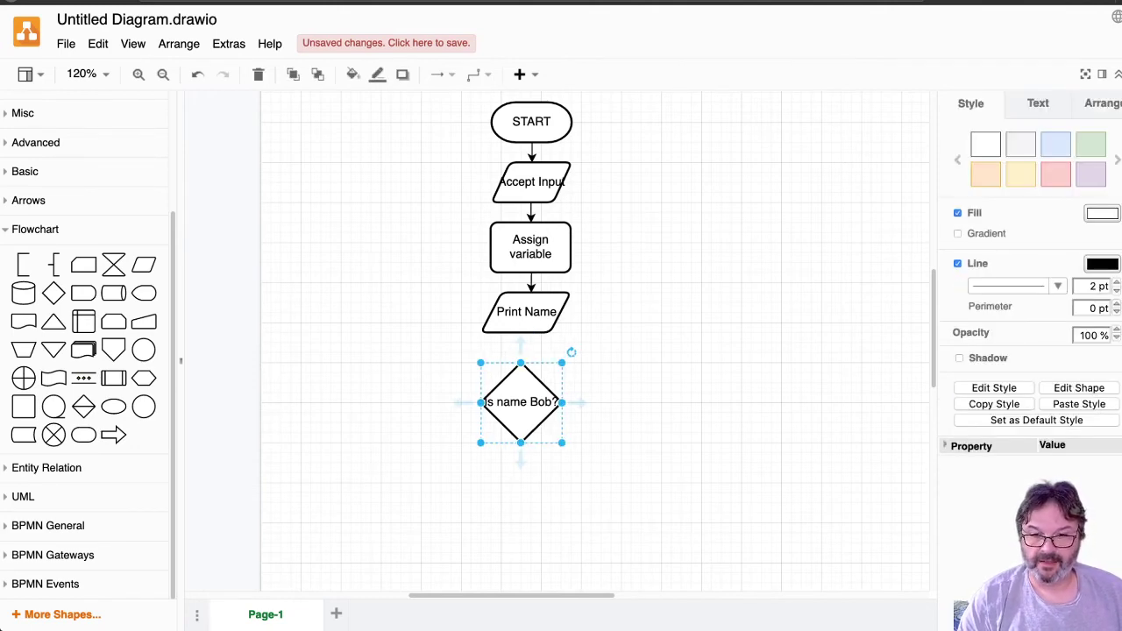
{"action": "key", "text": "Escape"}
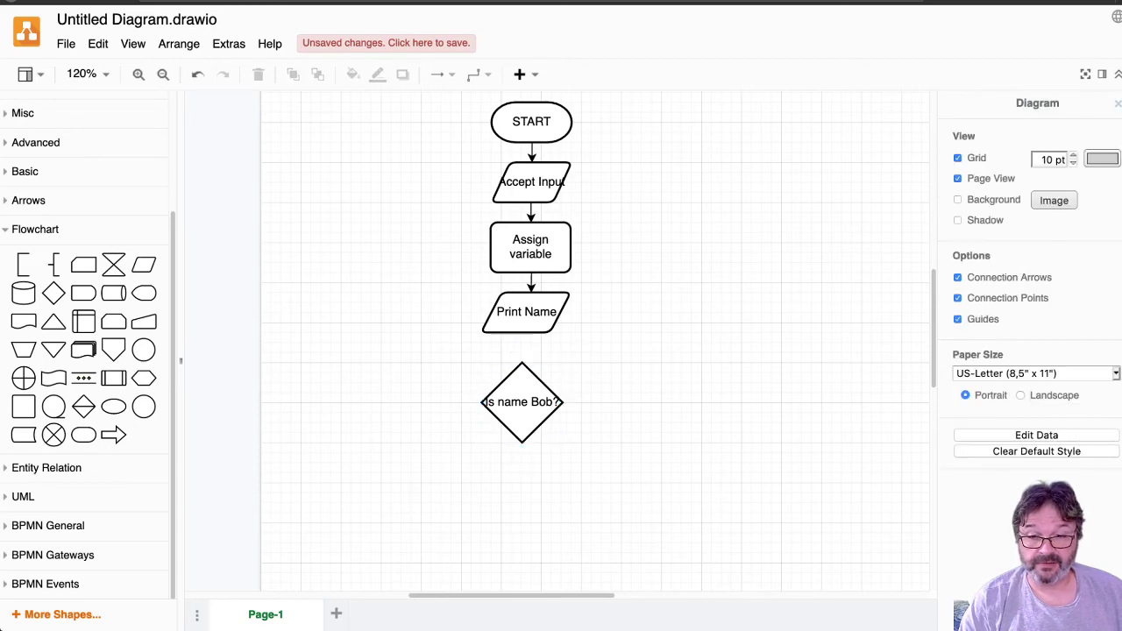
{"action": "left_click", "coordinate": [526, 312]}
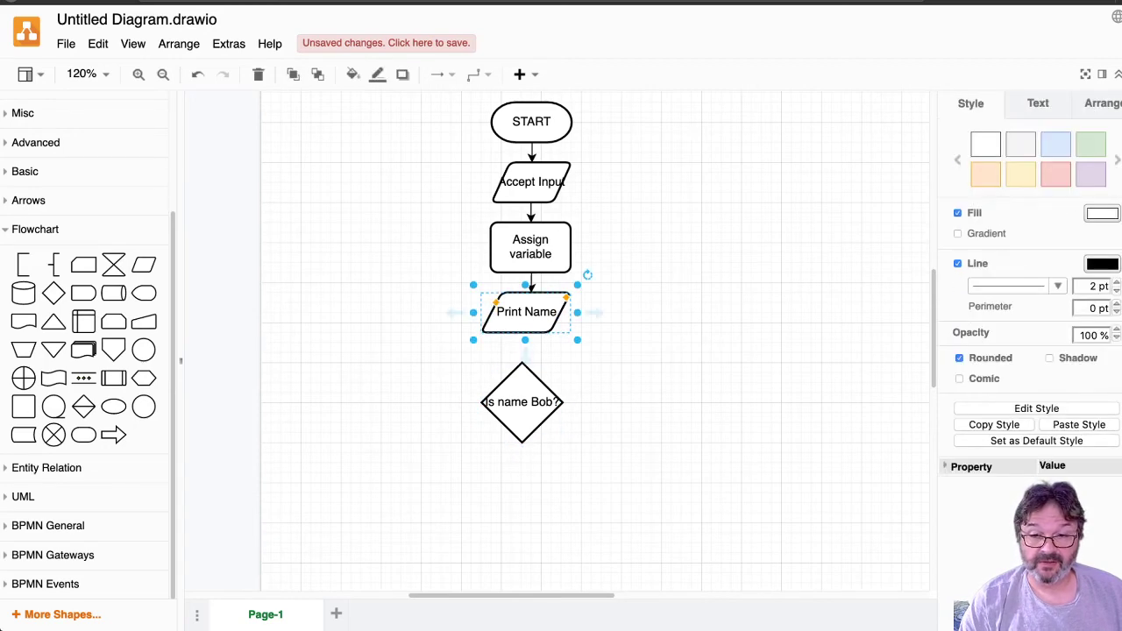
{"action": "key", "text": "Escape"}
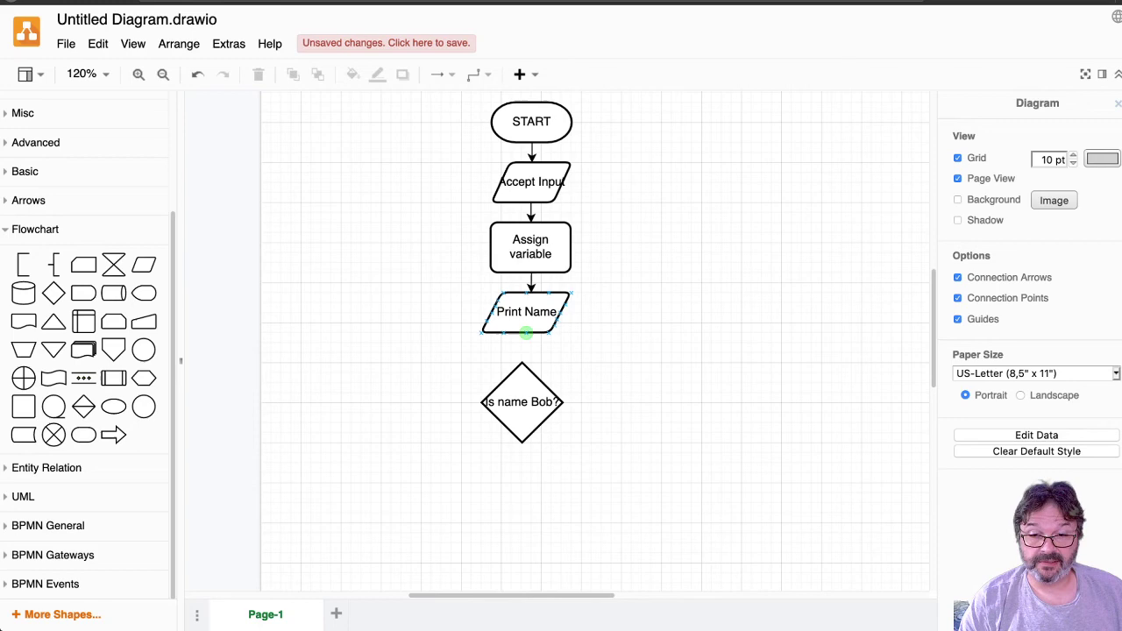
{"action": "left_click_drag", "start_coordinate": [526, 333], "coordinate": [523, 365]}
{"action": "key", "text": "Escape"}
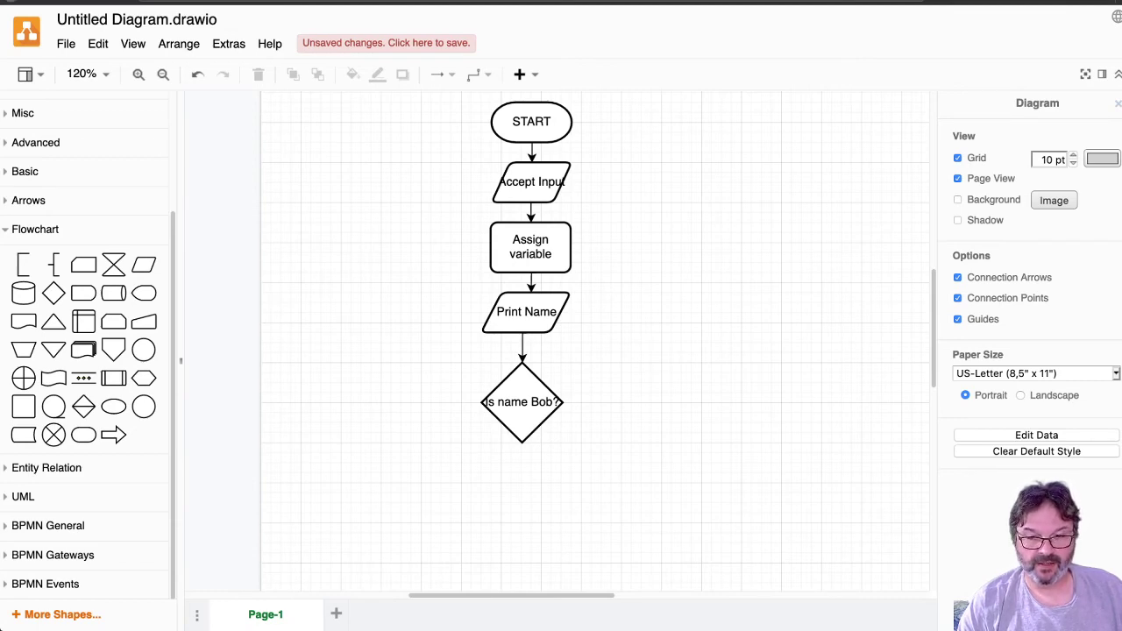
Step: Add a Data parallelogram below the decision diamond, reducing its height to match Print Name and narrowing it to about the diamond's width
{"action": "left_click", "coordinate": [144, 265]}
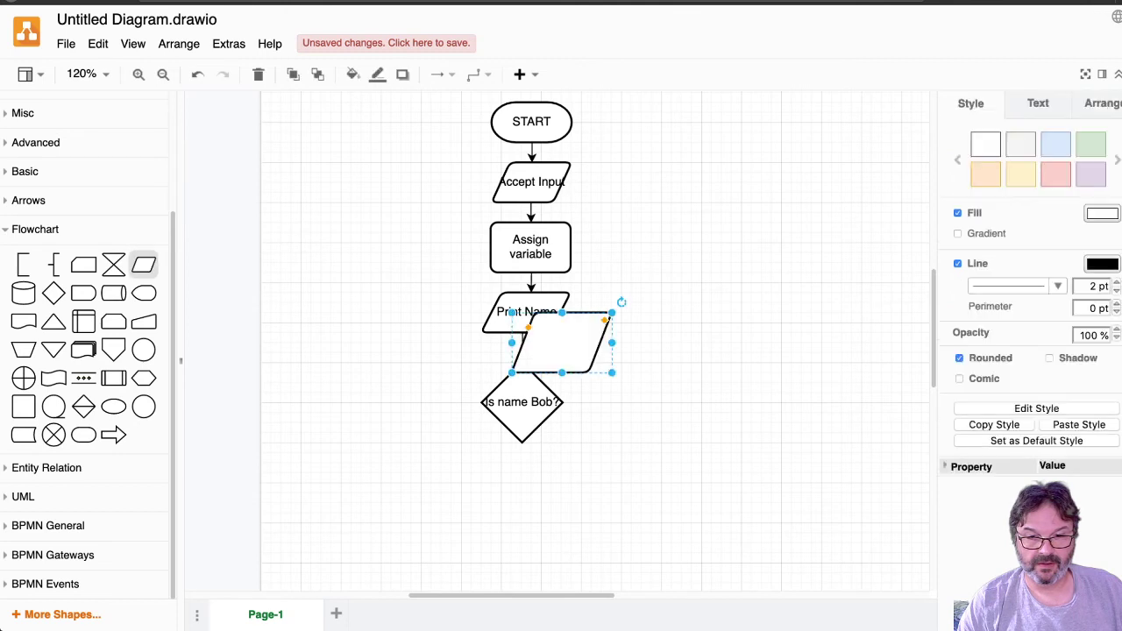
{"action": "left_click_drag", "start_coordinate": [561, 342], "coordinate": [522, 513]}
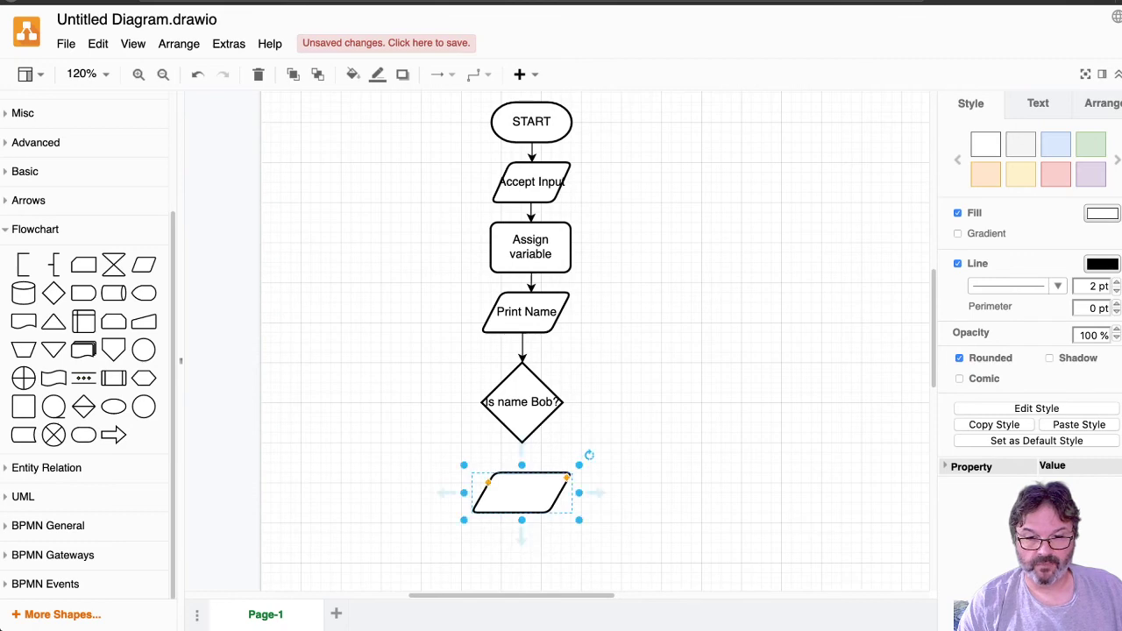
{"action": "left_click_drag", "start_coordinate": [464, 492], "coordinate": [492, 493]}
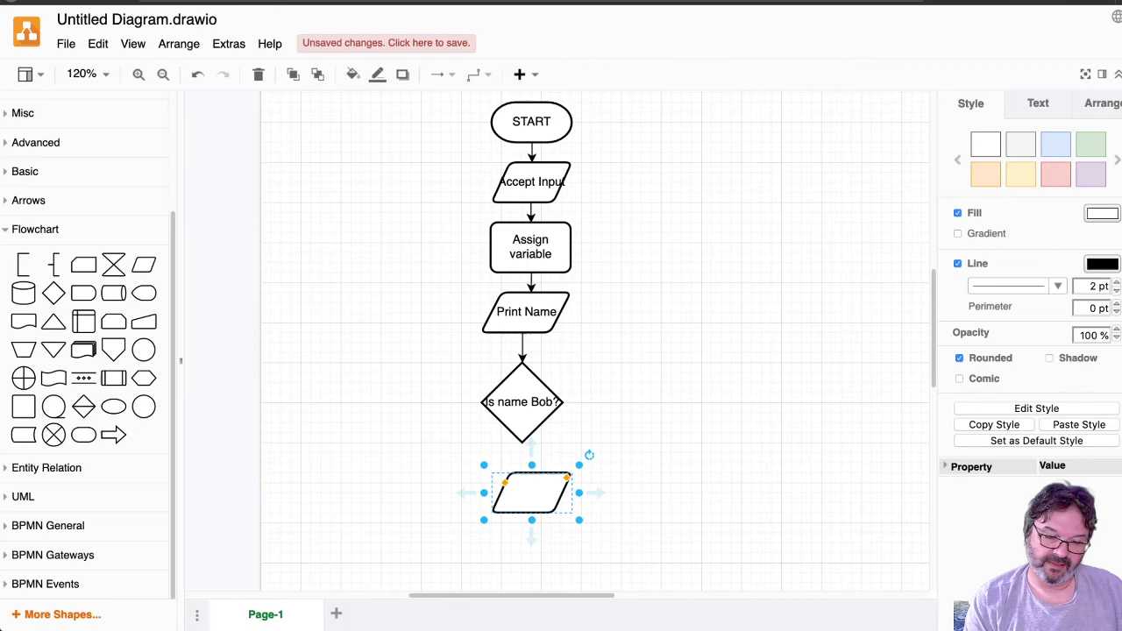
Step: Label the new parallelogram "Print Hello" followed by the first name checked in the decision
{"action": "type", "text": "Hel"}
{"action": "key", "text": "BackSpace"}
{"action": "key", "text": "BackSpace"}
{"action": "key", "text": "BackSpace"}
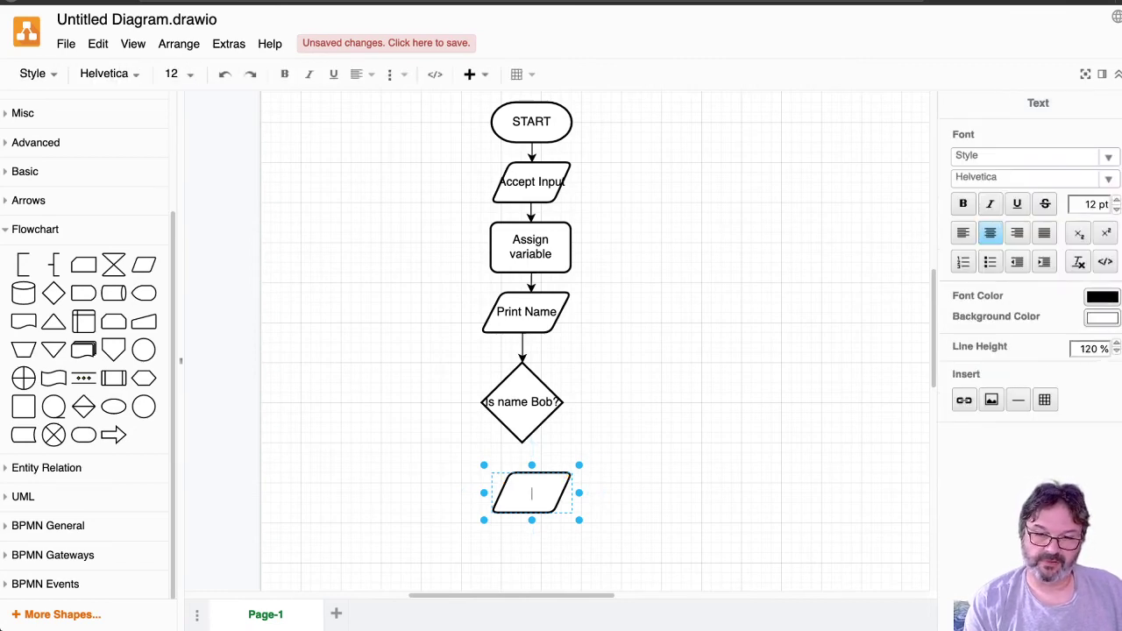
{"action": "type", "text": "Print Hello"}
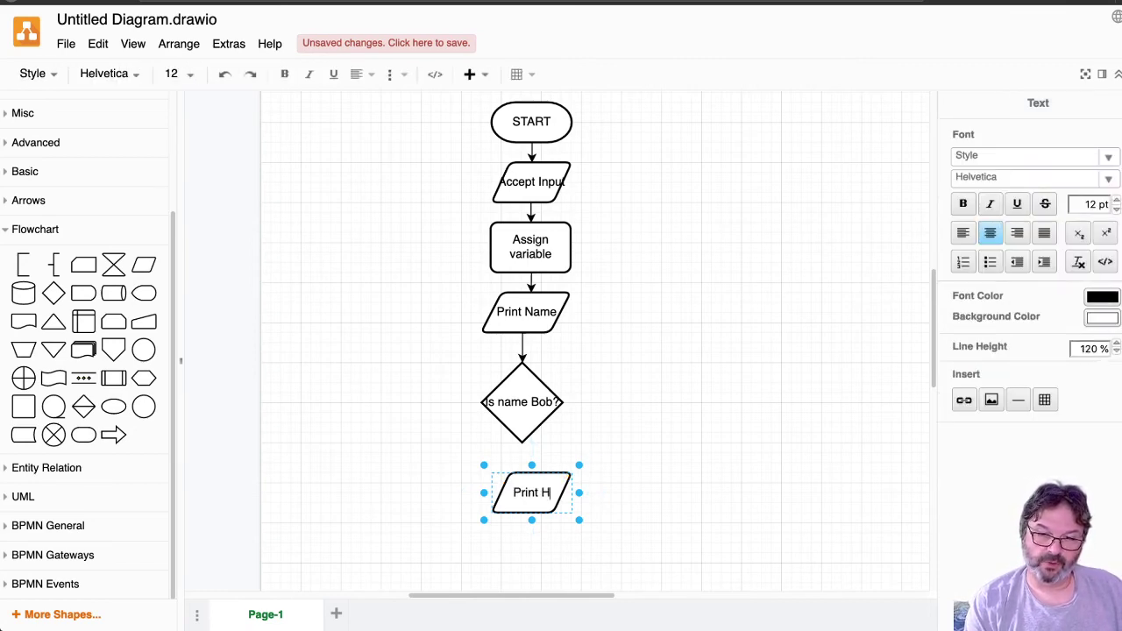
{"action": "key", "text": "BackSpace"}
{"action": "type", "text": "o Bob"}
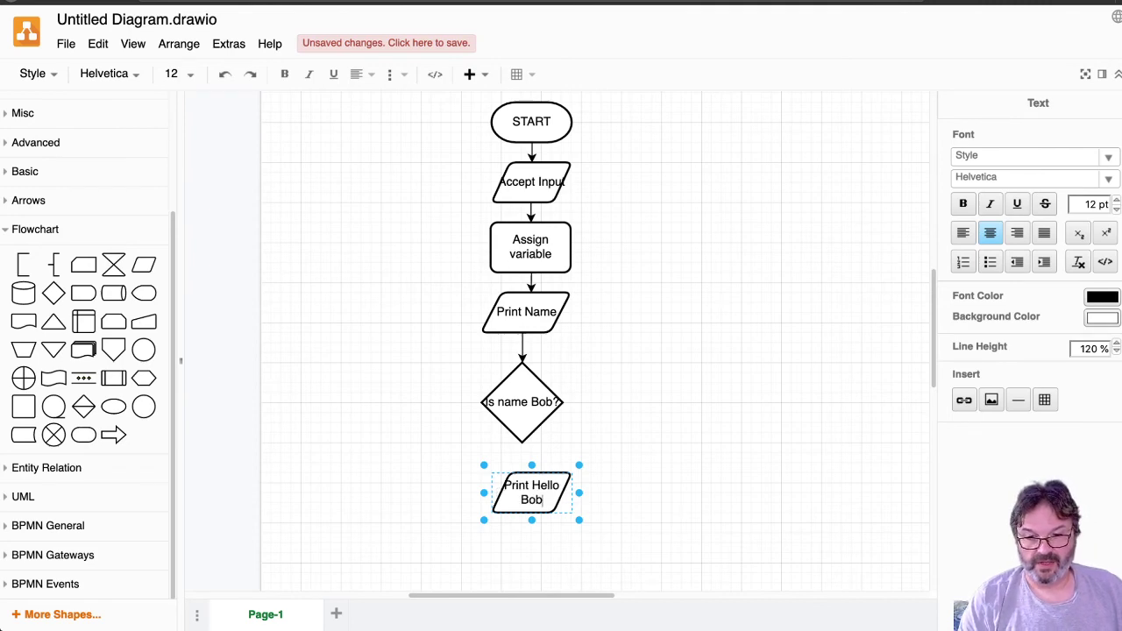
{"action": "key", "text": "Escape"}
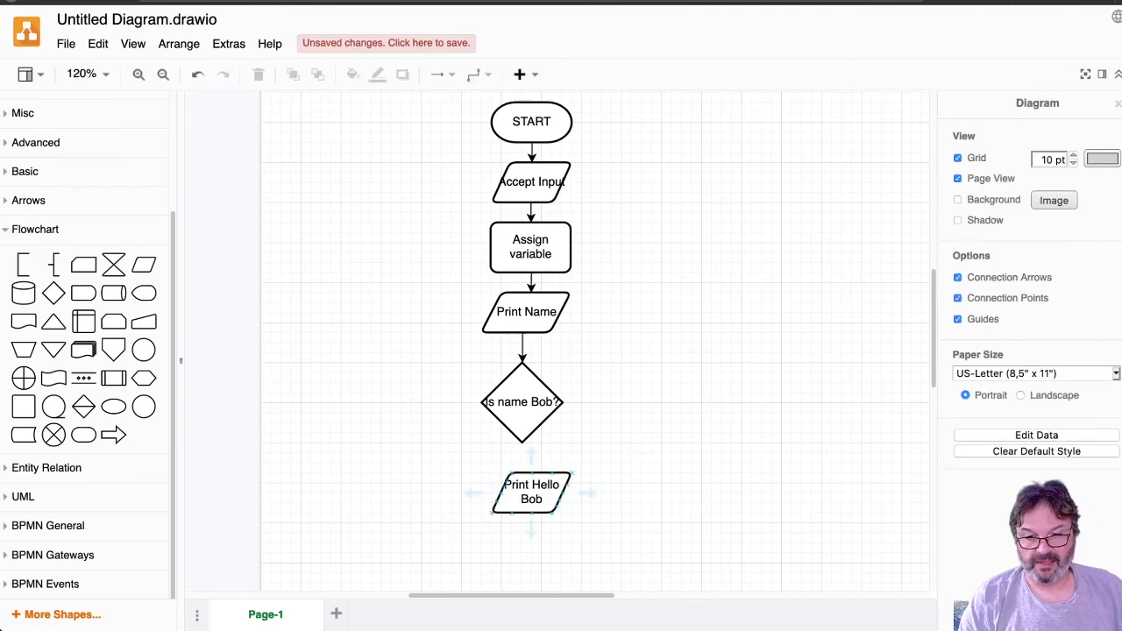
Step: Nudge the Print Hello parallelogram left until it is centred below the decision diamond
{"action": "left_click", "coordinate": [532, 493]}
{"action": "key", "text": "Left"}
{"action": "key", "text": "Left"}
{"action": "key", "text": "Left"}
{"action": "key", "text": "Left"}
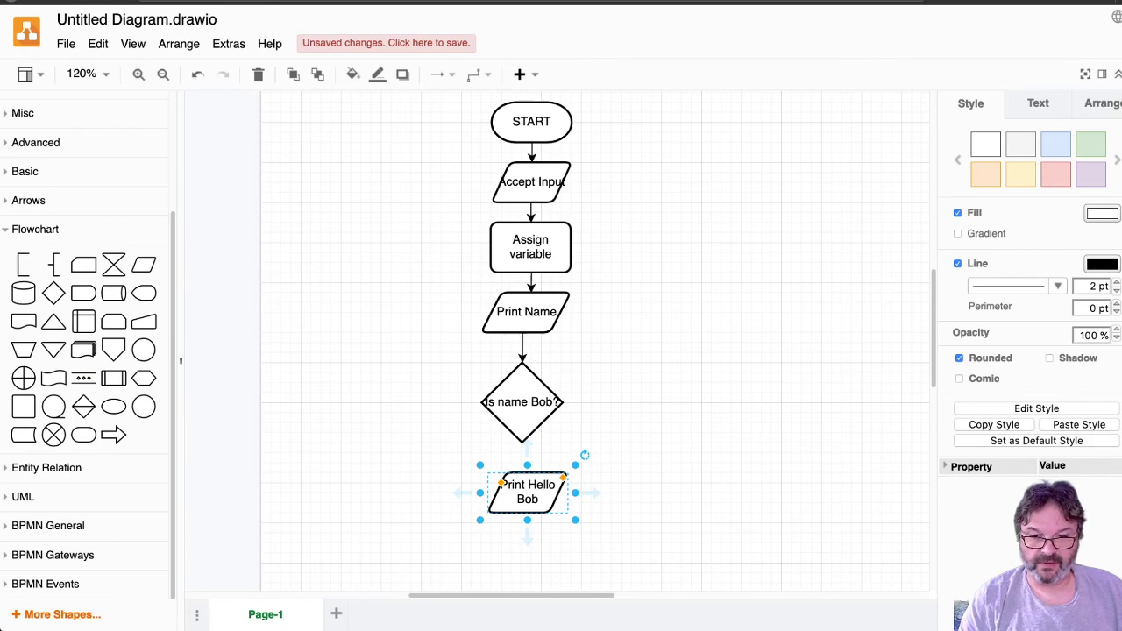
{"action": "key", "text": "Left"}
{"action": "key", "text": "Left"}
{"action": "key", "text": "Left"}
{"action": "key", "text": "Left"}
{"action": "key", "text": "Left"}
{"action": "key", "text": "Left"}
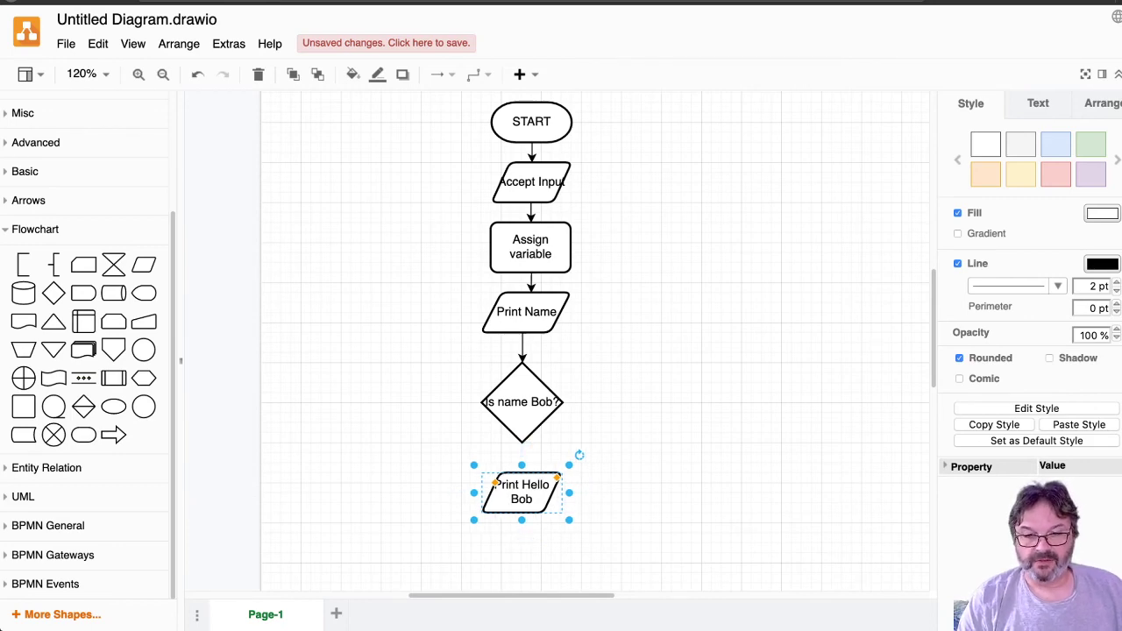
Step: Connect the decision diamond to Print Hello with a downward arrow labelled "YES" and shift Print Hello down one grid step to lengthen the arrow
{"action": "key", "text": "Escape"}
{"action": "left_click_drag", "start_coordinate": [523, 442], "coordinate": [522, 491]}
{"action": "type", "text": "YES"}
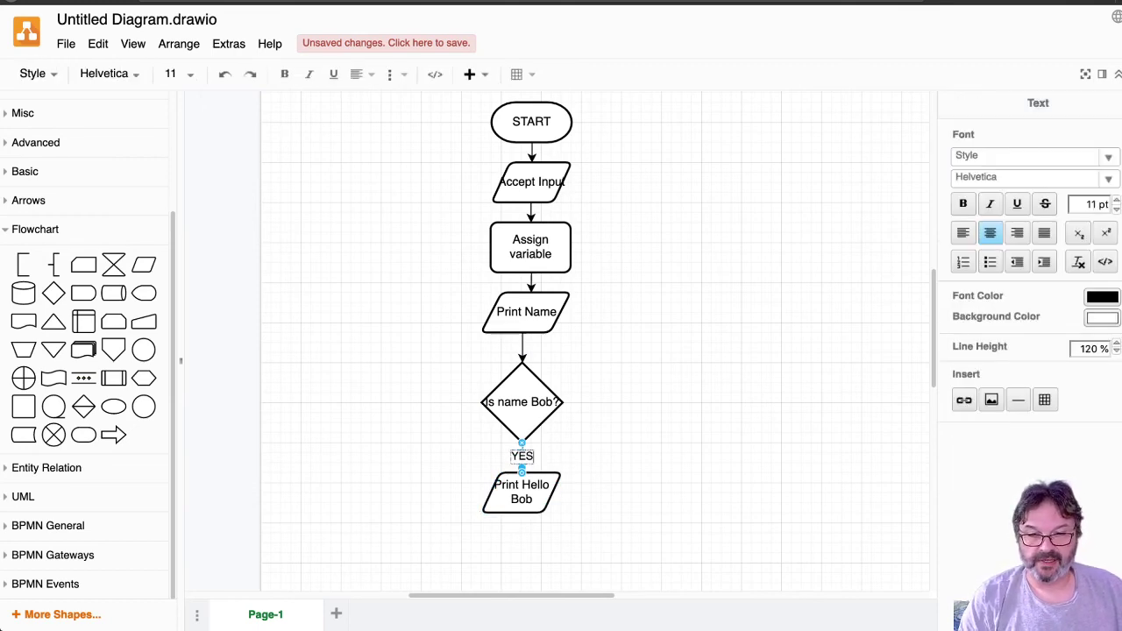
{"action": "left_click", "coordinate": [543, 473]}
{"action": "left_click", "coordinate": [495, 484]}
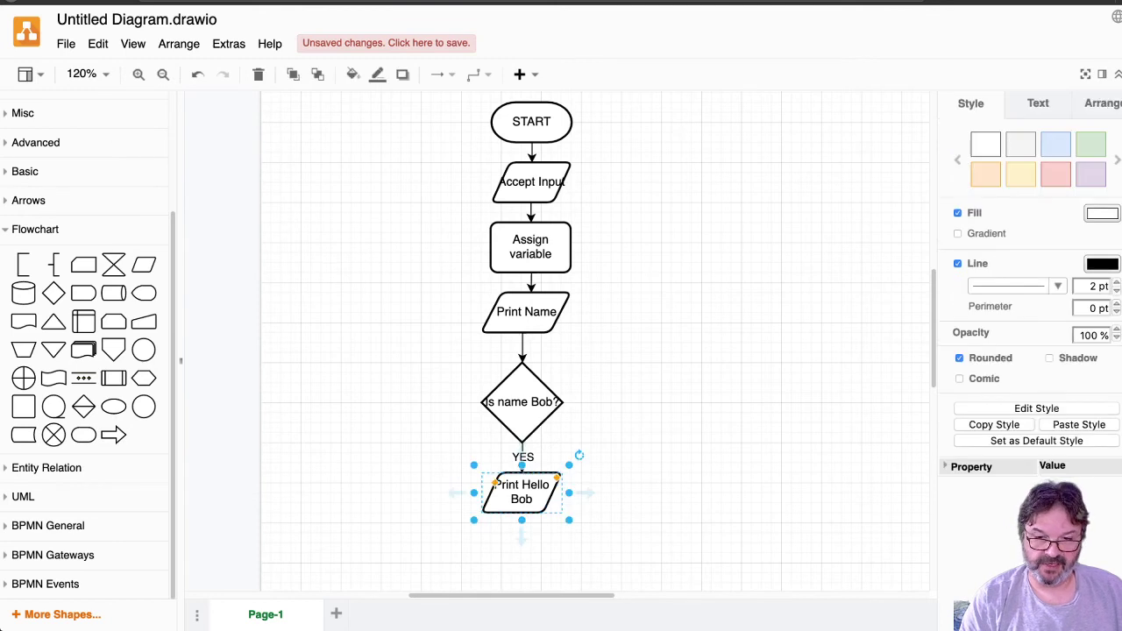
{"action": "key", "text": "shift+Down"}
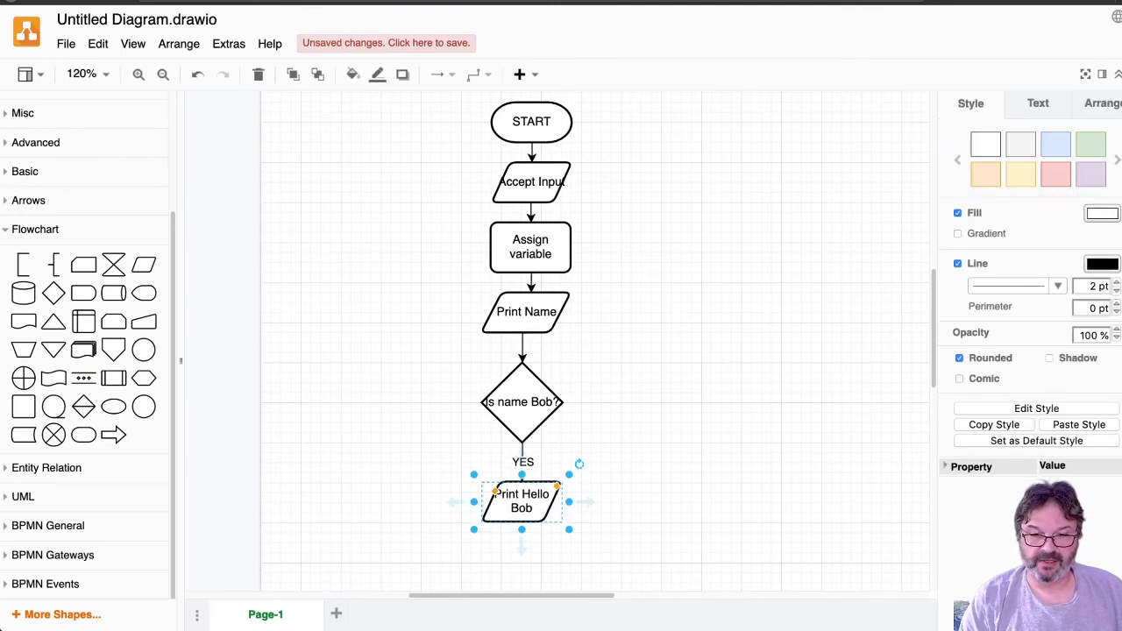
{"action": "key", "text": "Escape"}
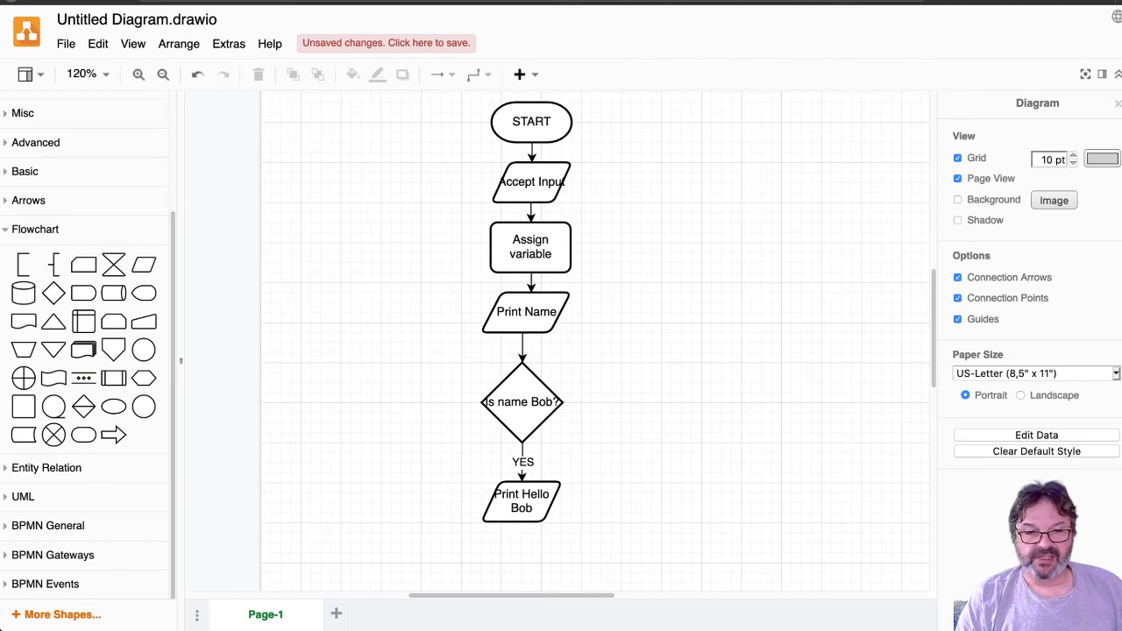
Step: Add a slightly reduced Data parallelogram to the right of the decision diamond and label it "Print Who are You?"
{"action": "left_click_drag", "start_coordinate": [143, 264], "coordinate": [662, 402]}
{"action": "mouse_move", "coordinate": [612, 373]}
{"action": "left_mouse_down"}
{"action": "mouse_move", "coordinate": [632, 385]}
{"action": "mouse_move", "coordinate": [622, 383]}
{"action": "left_mouse_up"}
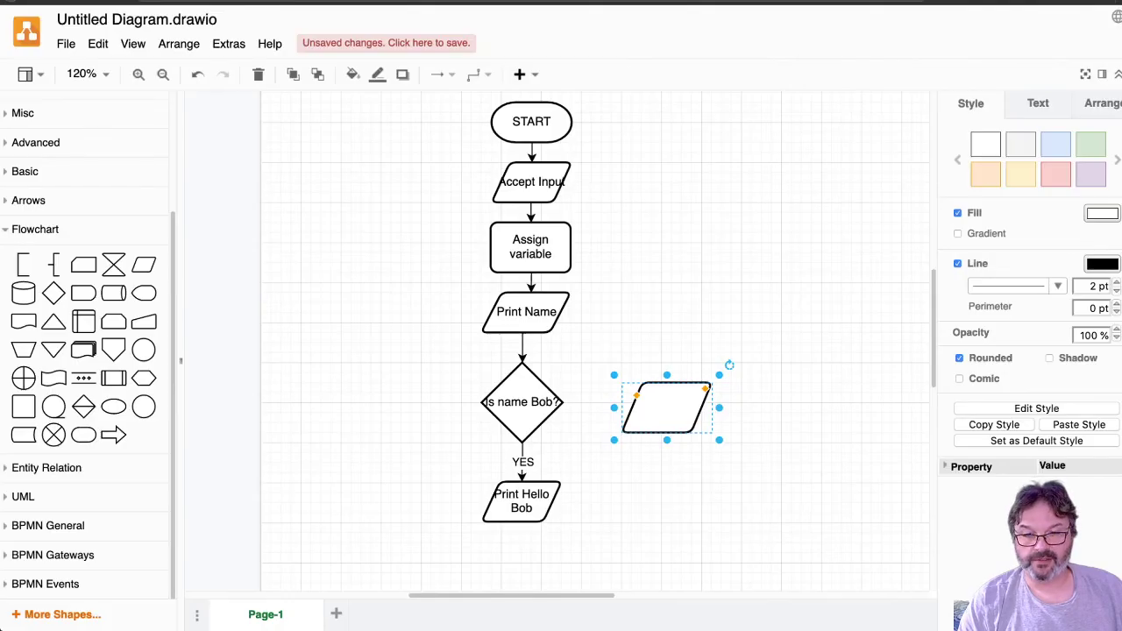
{"action": "type", "text": "PR"}
{"action": "key", "text": "BackSpace"}
{"action": "key", "text": "BackSpace"}
{"action": "type", "text": "zp"}
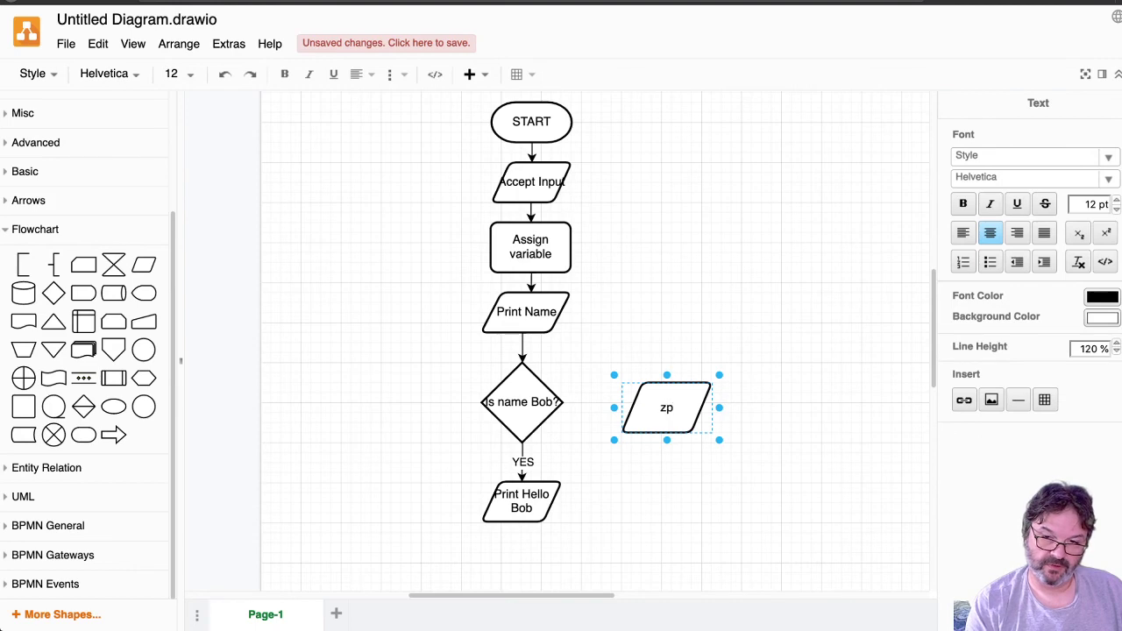
{"action": "key", "text": "BackSpace"}
{"action": "key", "text": "BackSpace"}
{"action": "type", "text": "Print"}
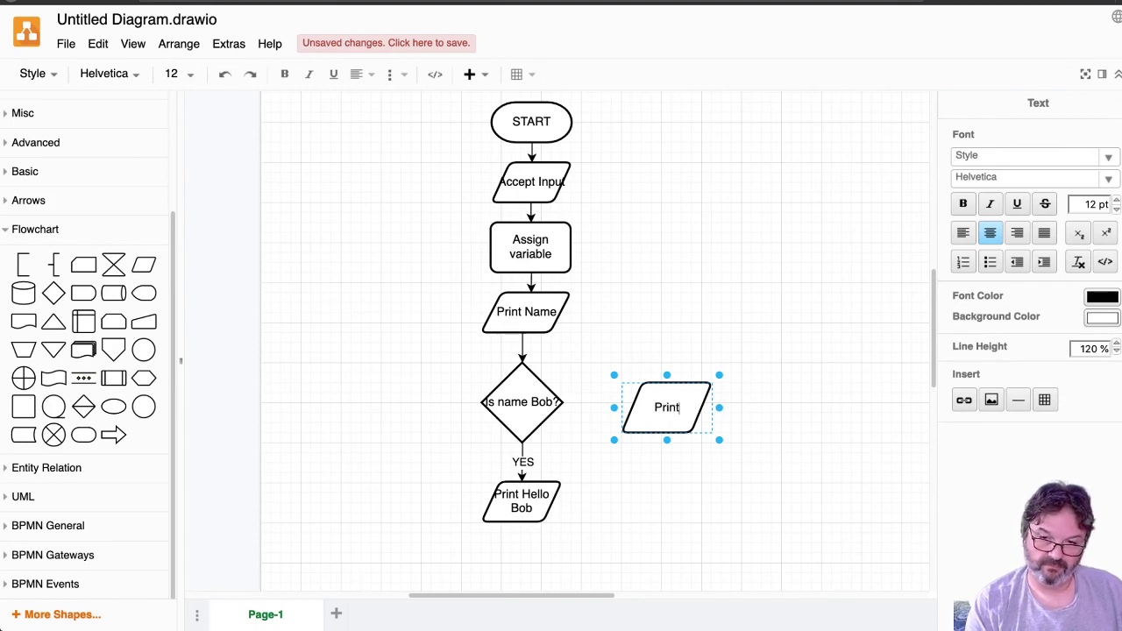
{"action": "type", "text": " Who are You?"}
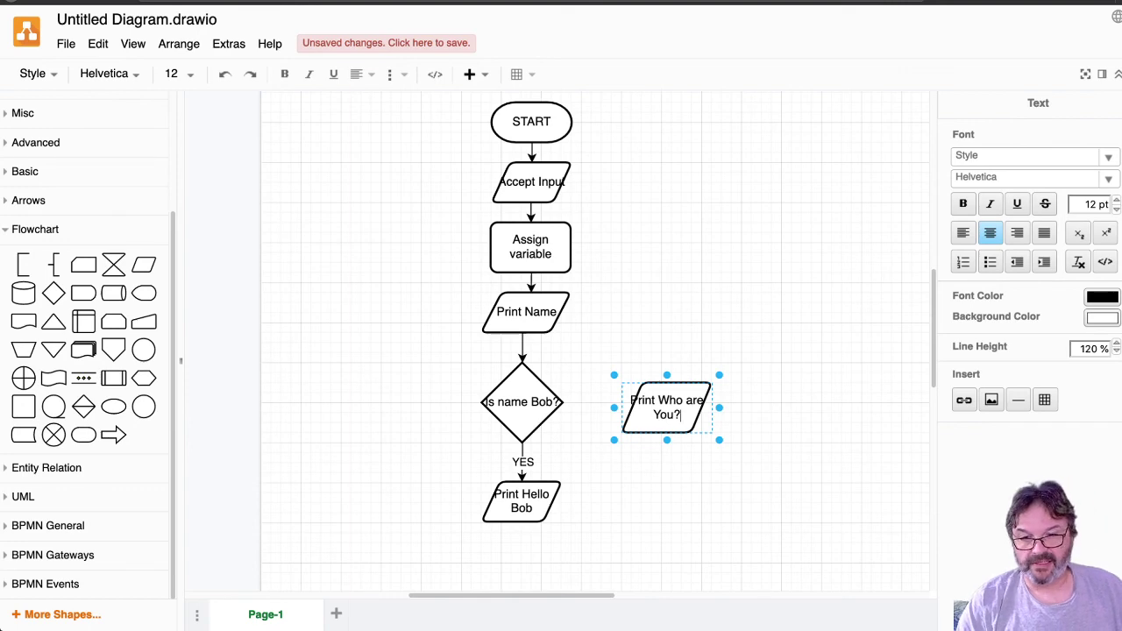
{"action": "key", "text": "Escape"}
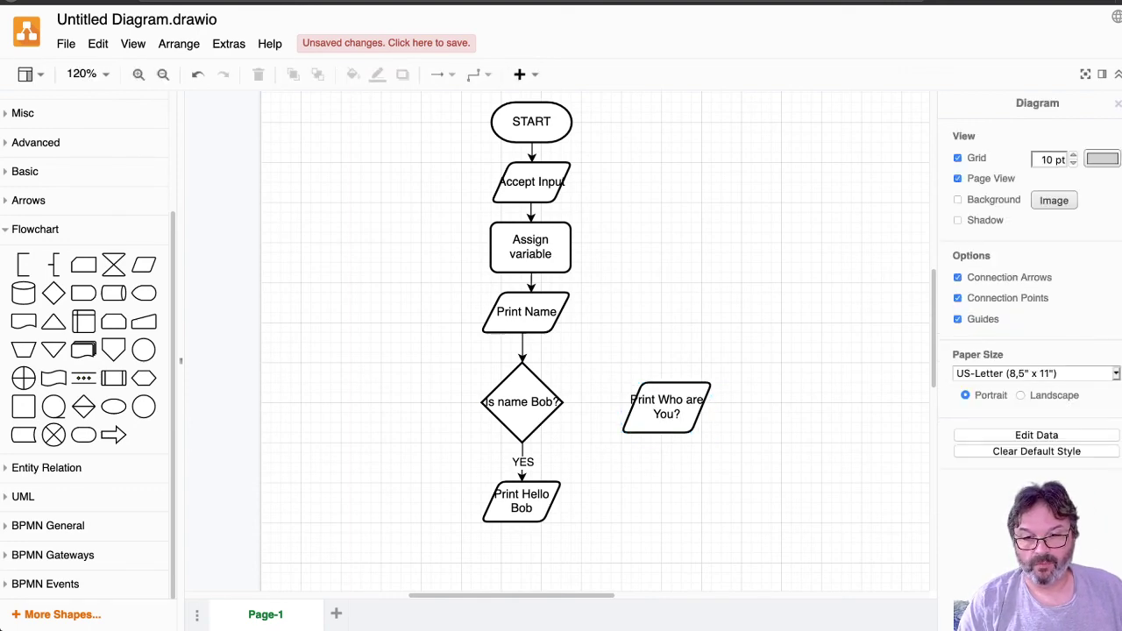
Step: Connect the decision diamond to Print Who are You? with an arrow labelled "NO" and reduce that parallelogram's height so the arrow runs straight
{"action": "left_click_drag", "start_coordinate": [562, 401], "coordinate": [637, 406]}
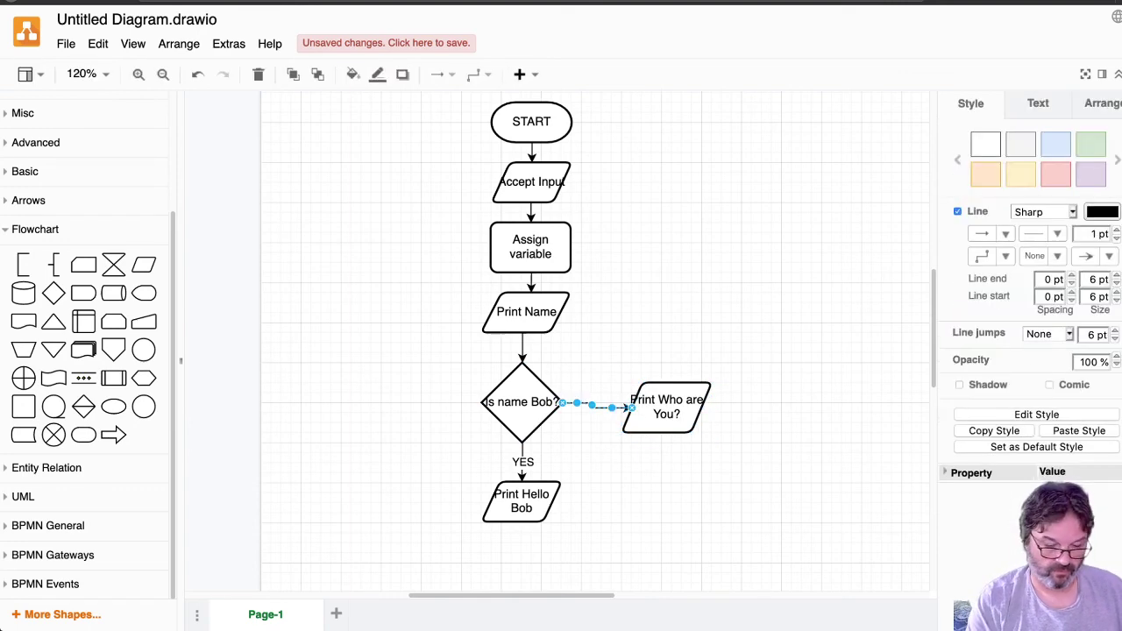
{"action": "type", "text": "NO"}
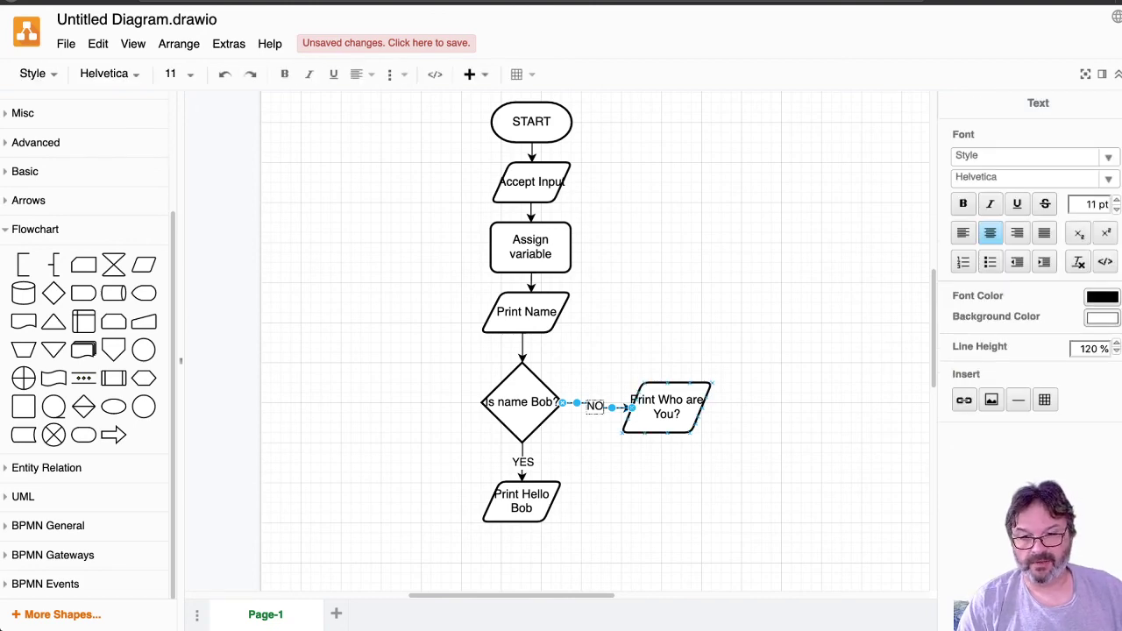
{"action": "key", "text": "Escape"}
{"action": "left_click", "coordinate": [666, 430]}
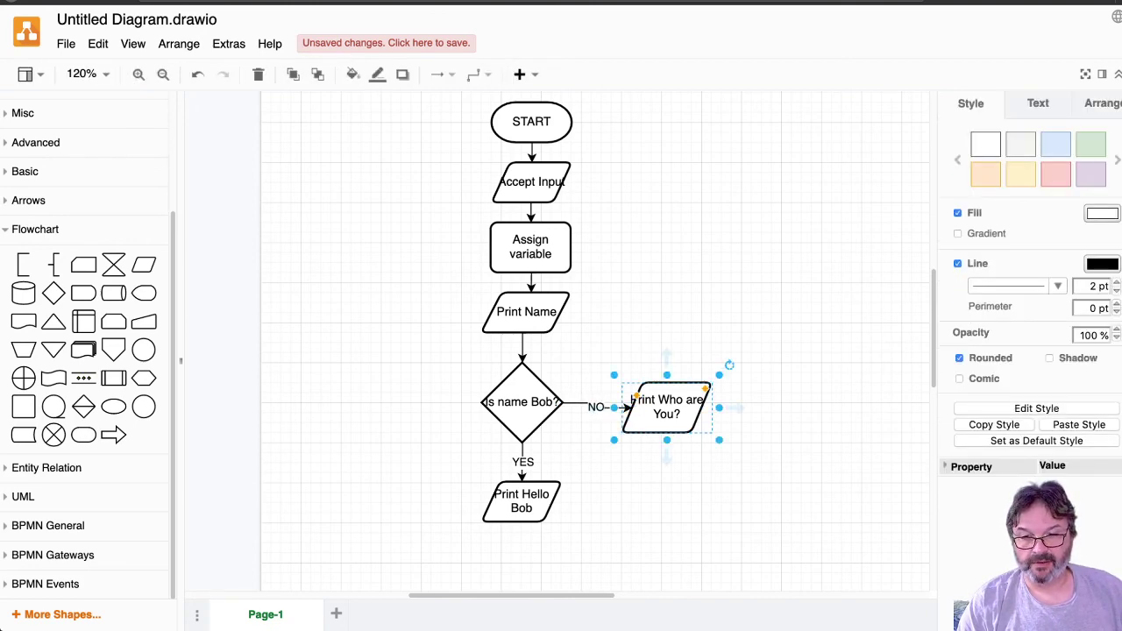
{"action": "left_click_drag", "start_coordinate": [666, 432], "coordinate": [667, 430]}
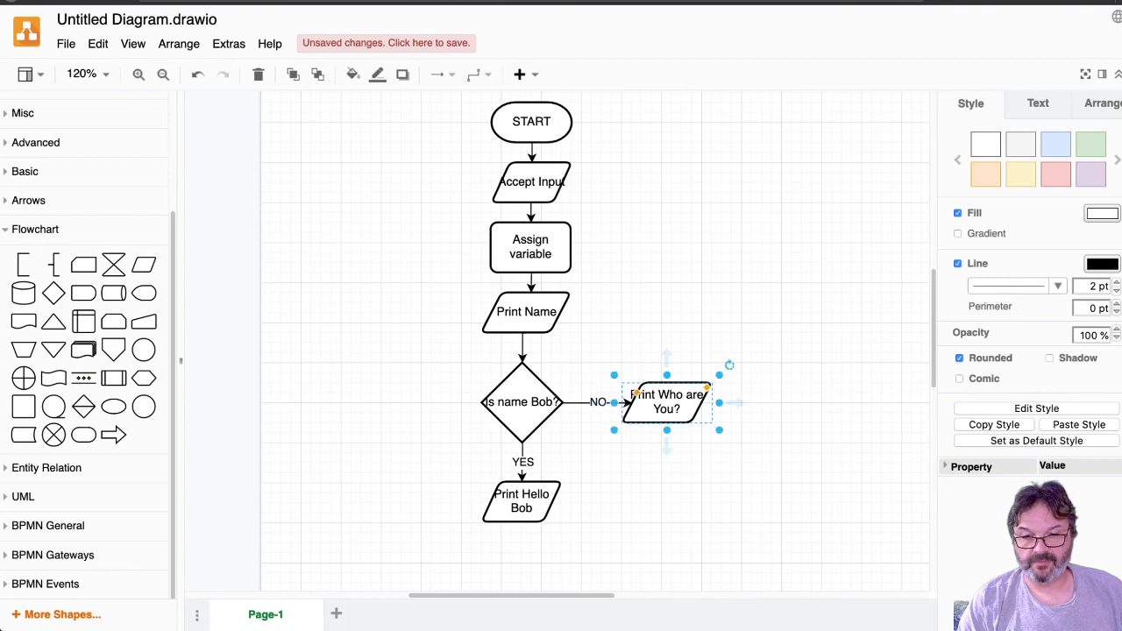
{"action": "key", "text": "Escape"}
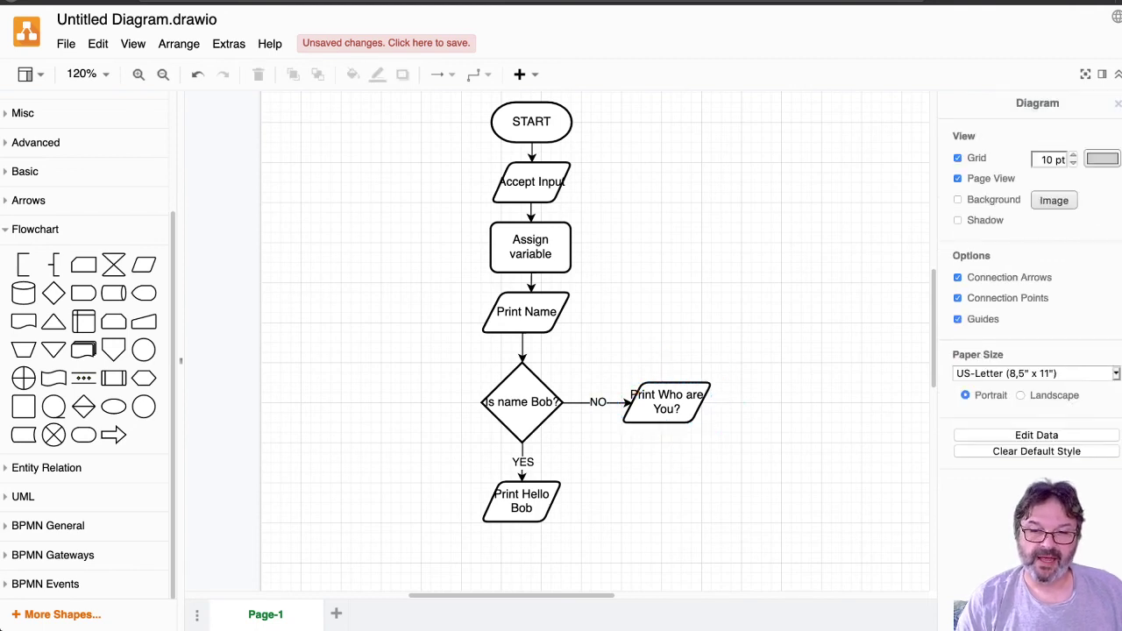
Step: Add a Terminator shape below Print Hello, shrink it to about the decision diamond's width, and centre it under the parallelogram
{"action": "scroll", "coordinate": [595, 341], "scroll_direction": "down", "scroll_amount": 2}
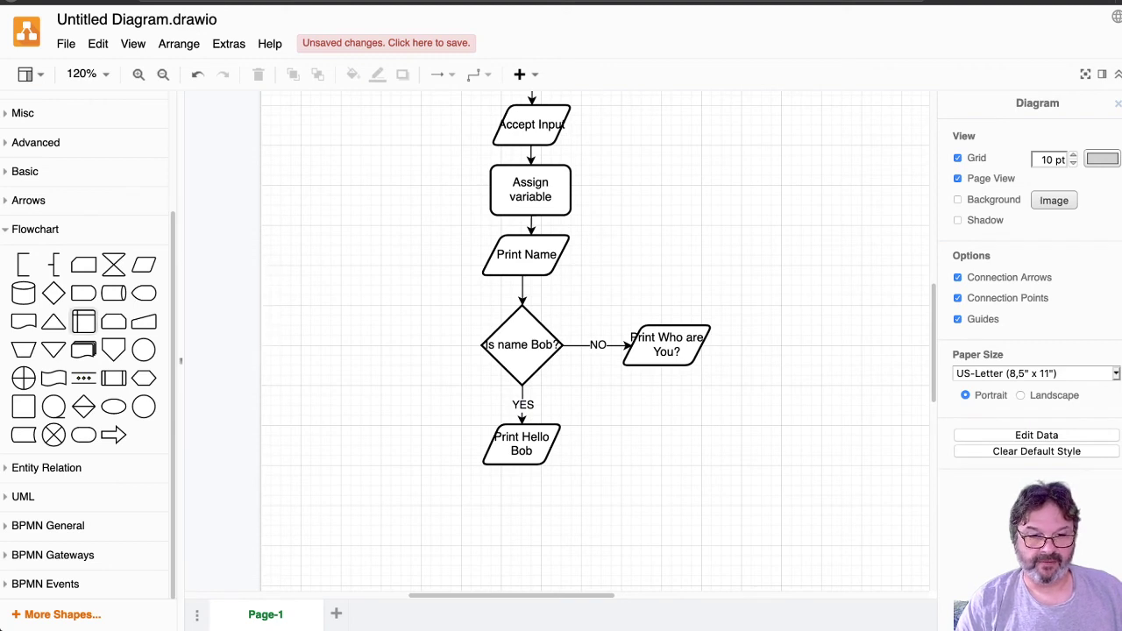
{"action": "left_click_drag", "start_coordinate": [83, 435], "coordinate": [522, 545]}
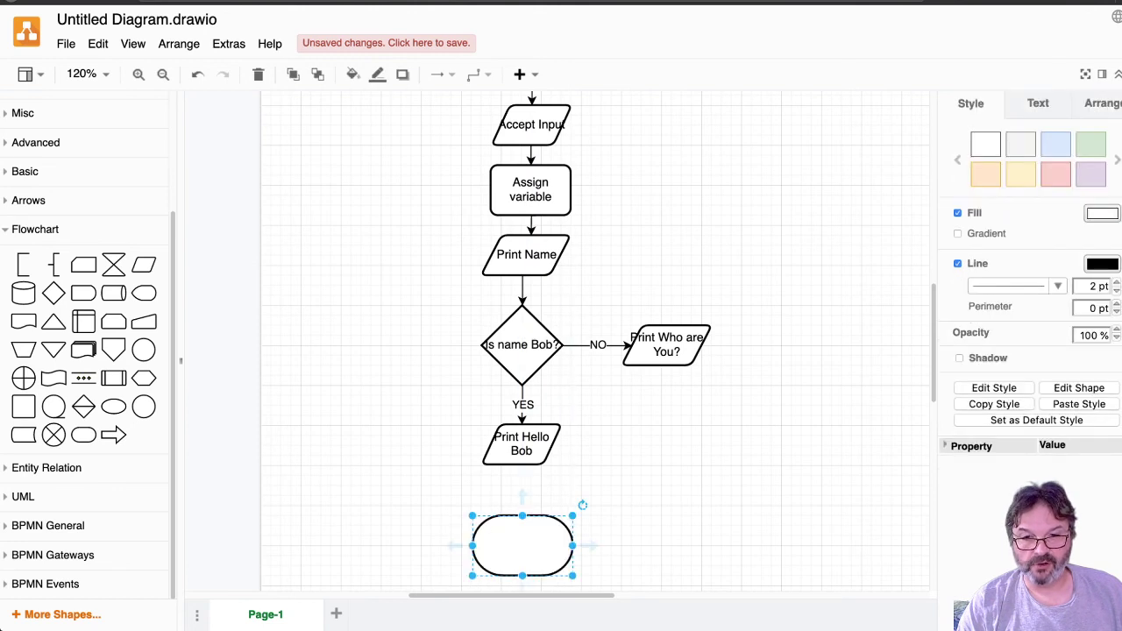
{"action": "left_click_drag", "start_coordinate": [471, 516], "coordinate": [491, 536]}
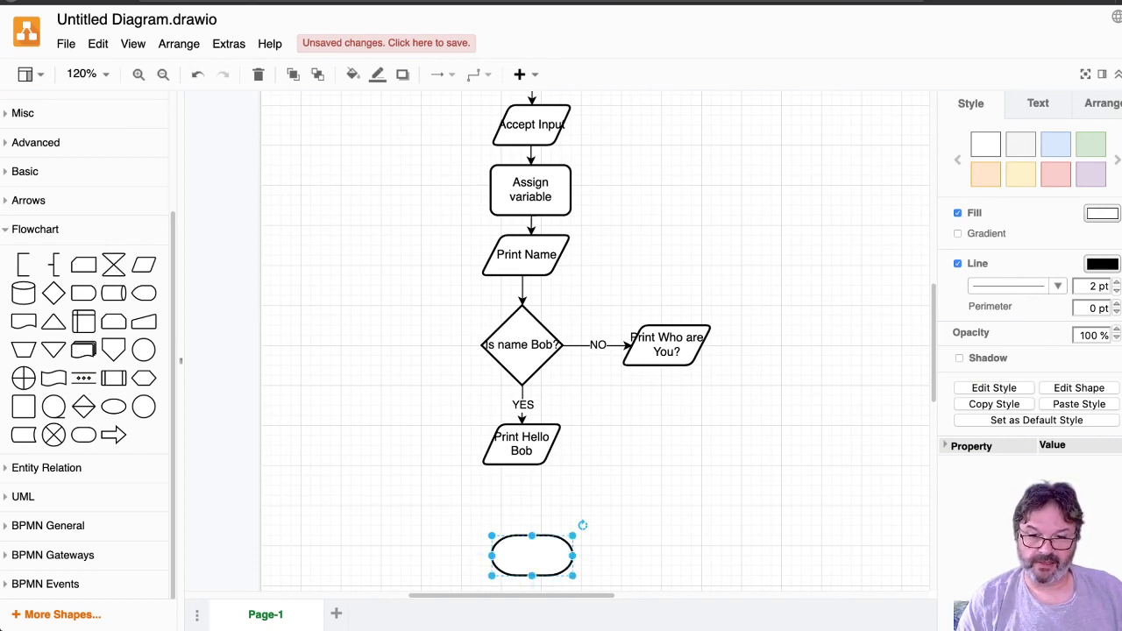
{"action": "left_click_drag", "start_coordinate": [532, 555], "coordinate": [522, 525]}
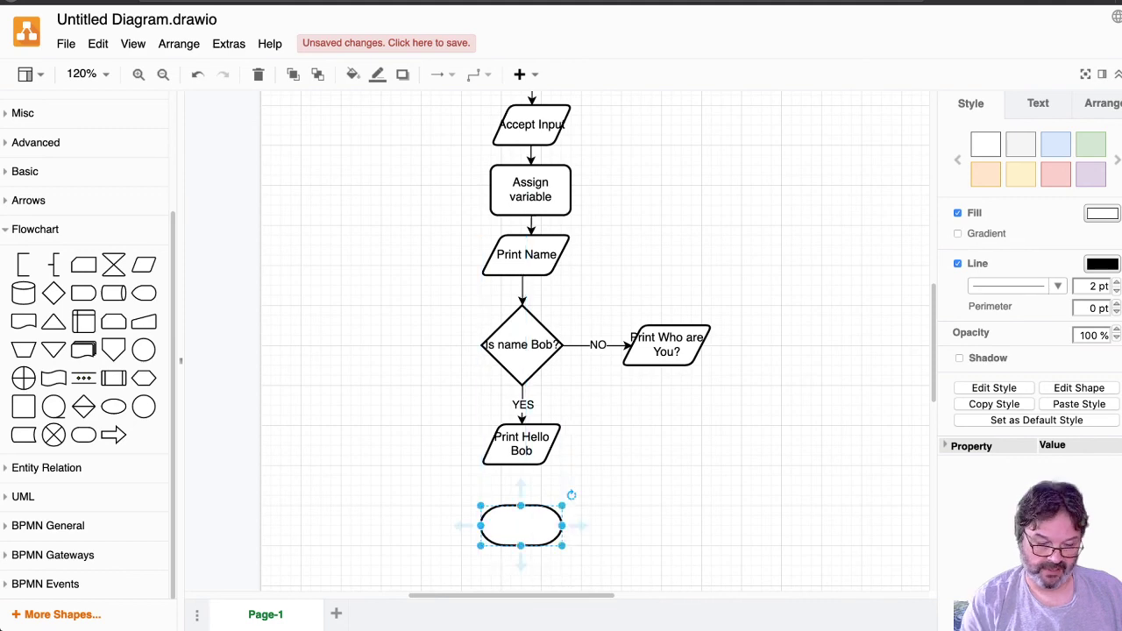
Step: Label the terminator "END" and connect Print Hello to it with a downward arrow
{"action": "type", "text": "END"}
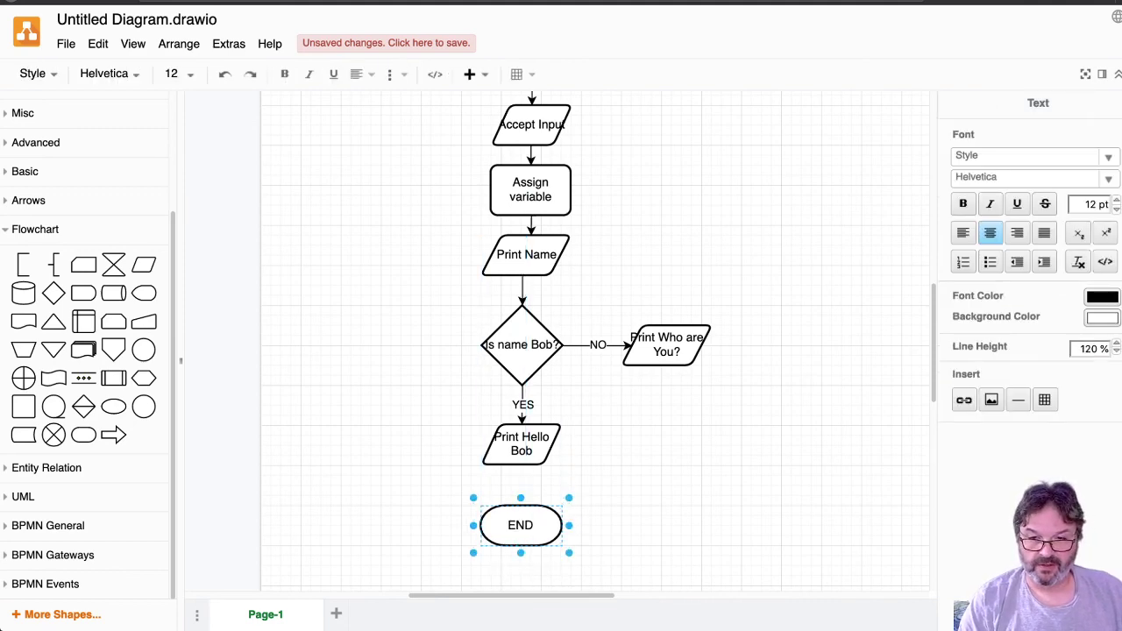
{"action": "key", "text": "Escape"}
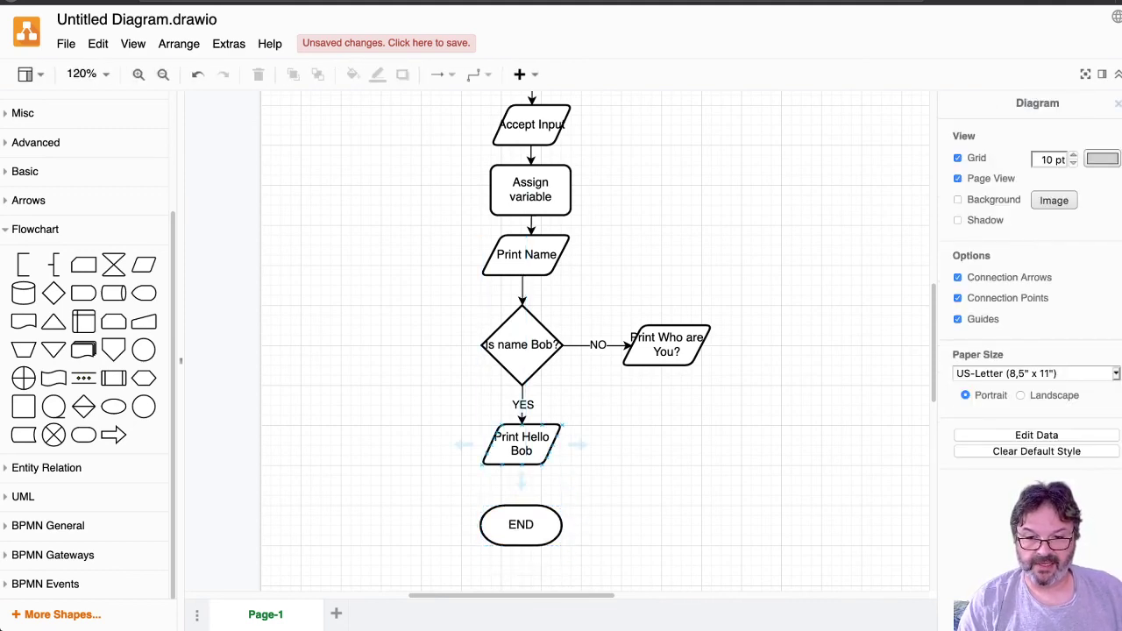
{"action": "left_click_drag", "start_coordinate": [521, 480], "coordinate": [521, 518]}
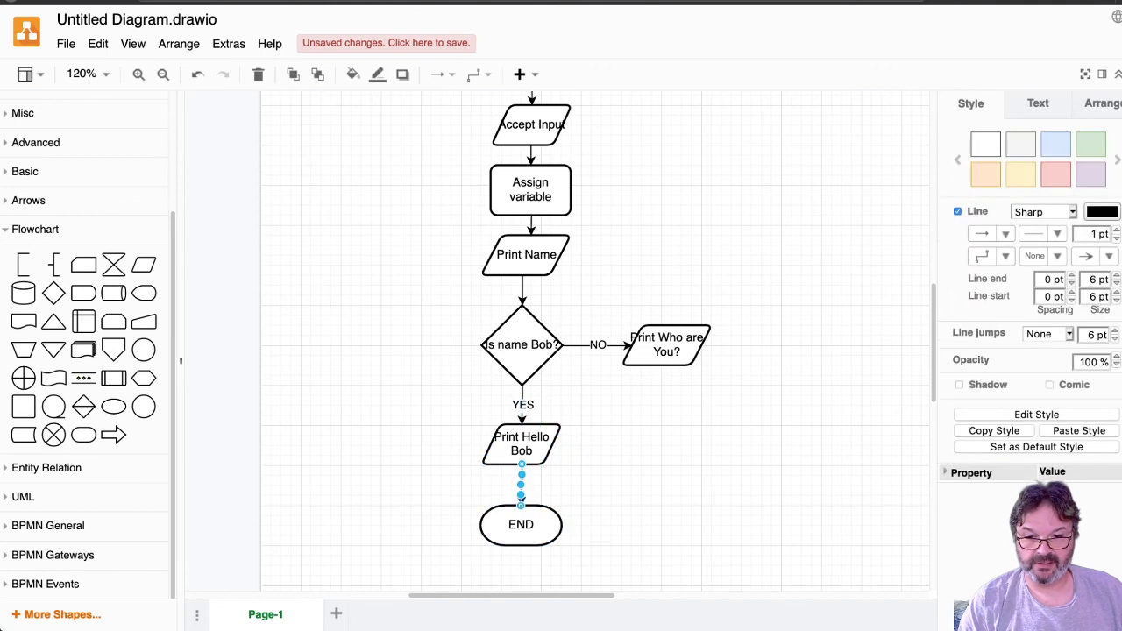
Step: Try to straighten the arrow into END by nudging the terminator slightly to the left
{"action": "key", "text": "Escape"}
{"action": "left_click", "coordinate": [521, 525]}
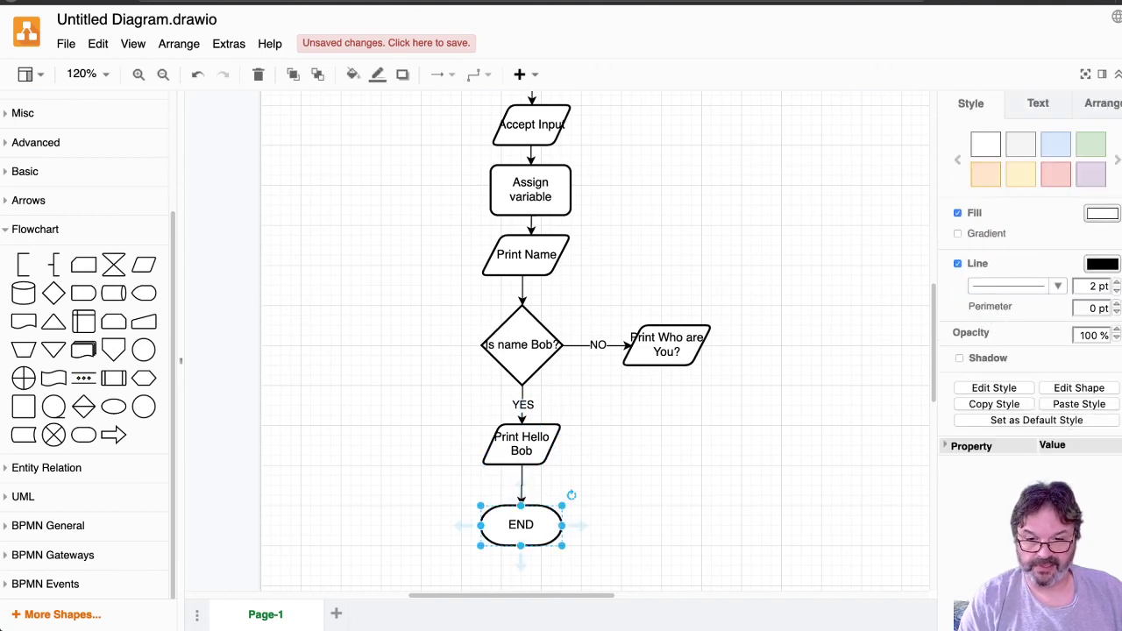
{"action": "key", "text": "Right"}
{"action": "key", "text": "Left"}
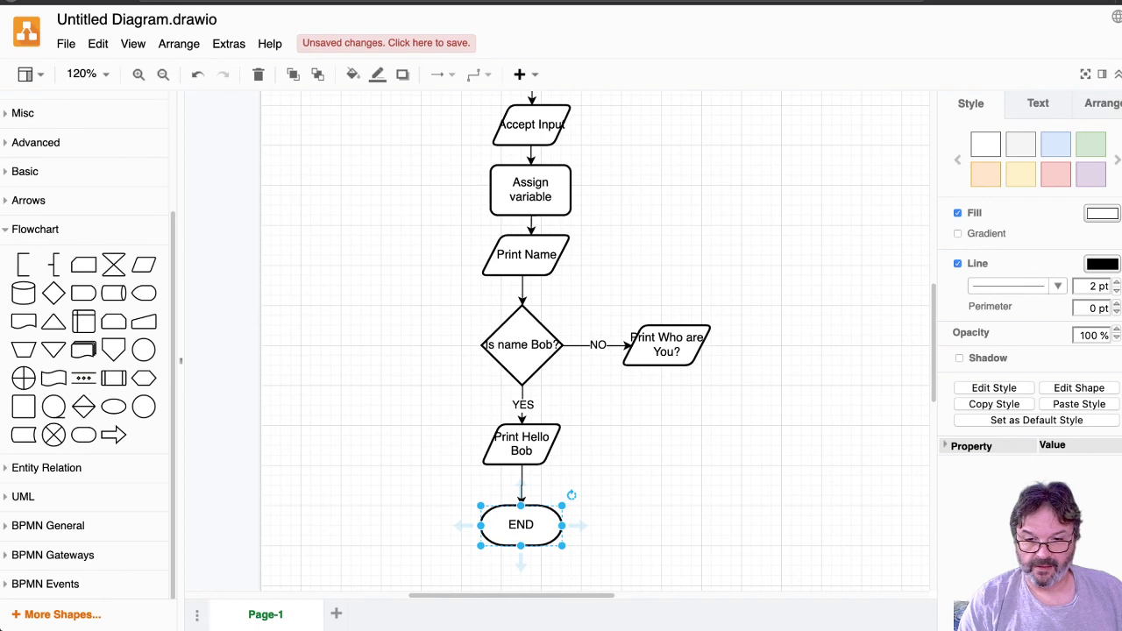
{"action": "key", "text": "Left"}
{"action": "key", "text": "Left"}
{"action": "key", "text": "Left"}
{"action": "key", "text": "Left"}
Step: Delete the arrow between Print Hello and END and redraw it from the parallelogram's bottom centre to the terminator's top centre
{"action": "left_click", "coordinate": [519, 484]}
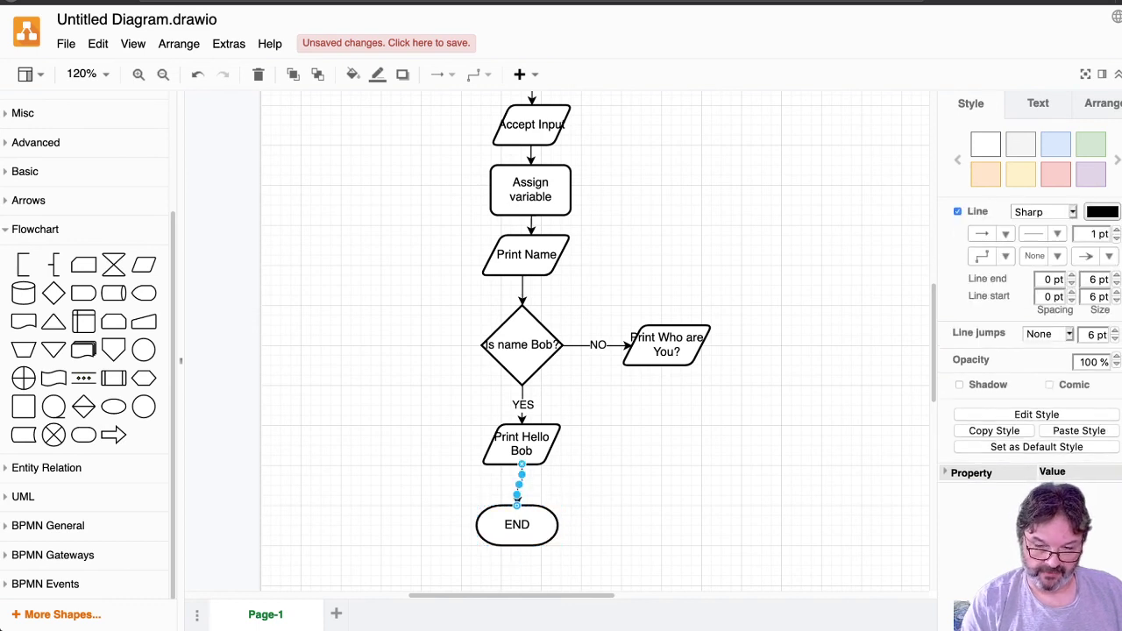
{"action": "key", "text": "Delete"}
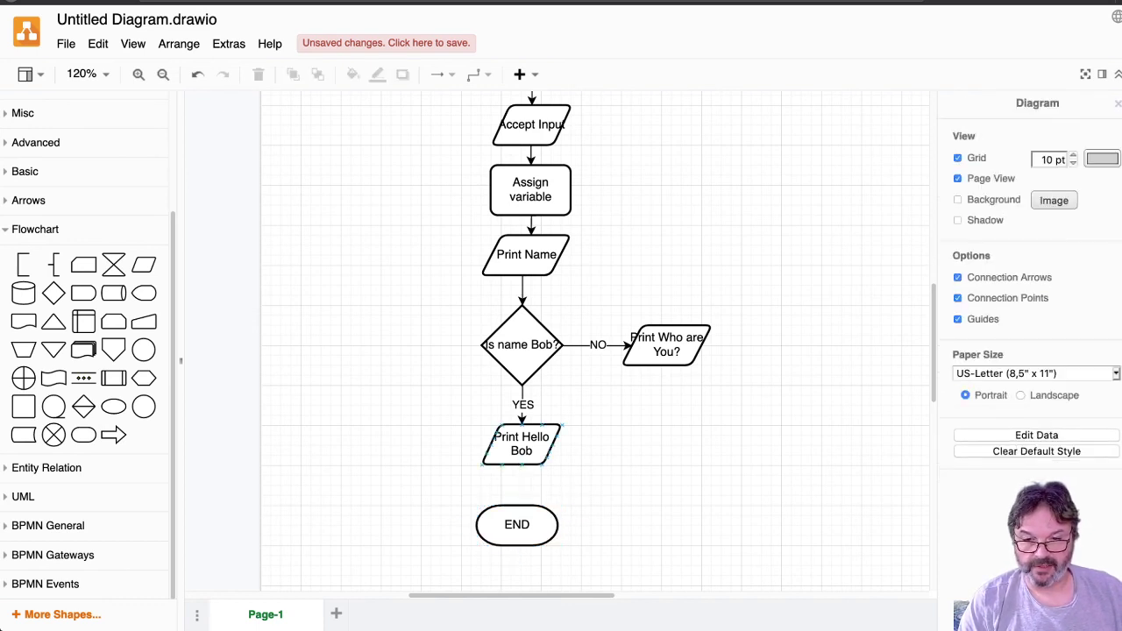
{"action": "left_click_drag", "start_coordinate": [522, 465], "coordinate": [517, 505]}
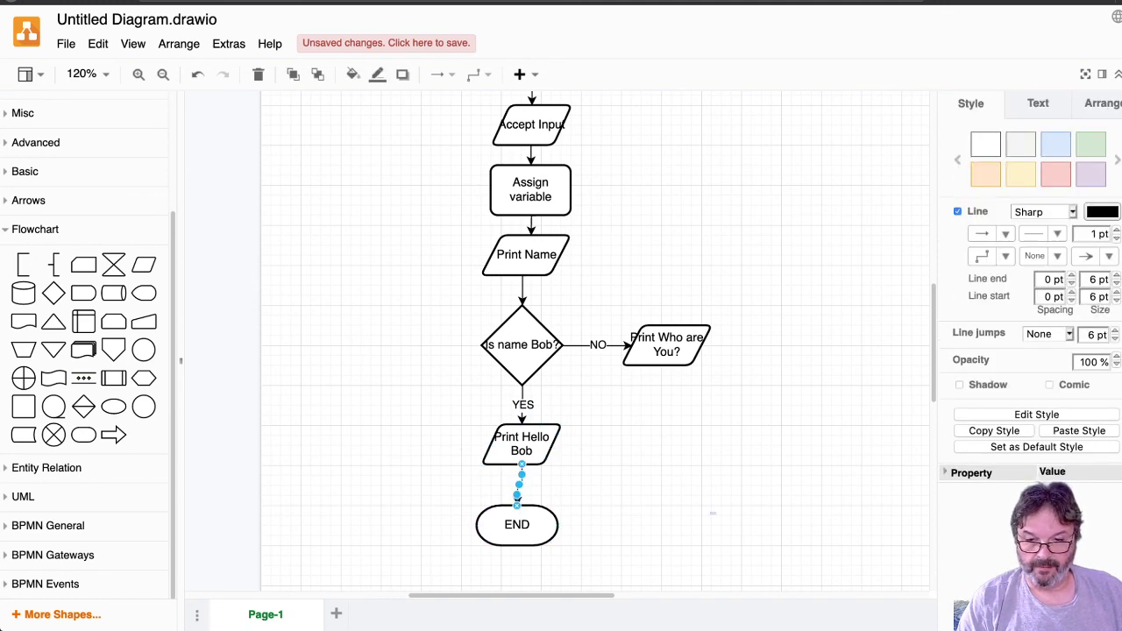
Step: Nudge the END terminator slightly right until it is centred under Print Hello and the connecting arrow runs straight
{"action": "left_click", "coordinate": [713, 513]}
{"action": "left_click", "coordinate": [517, 525]}
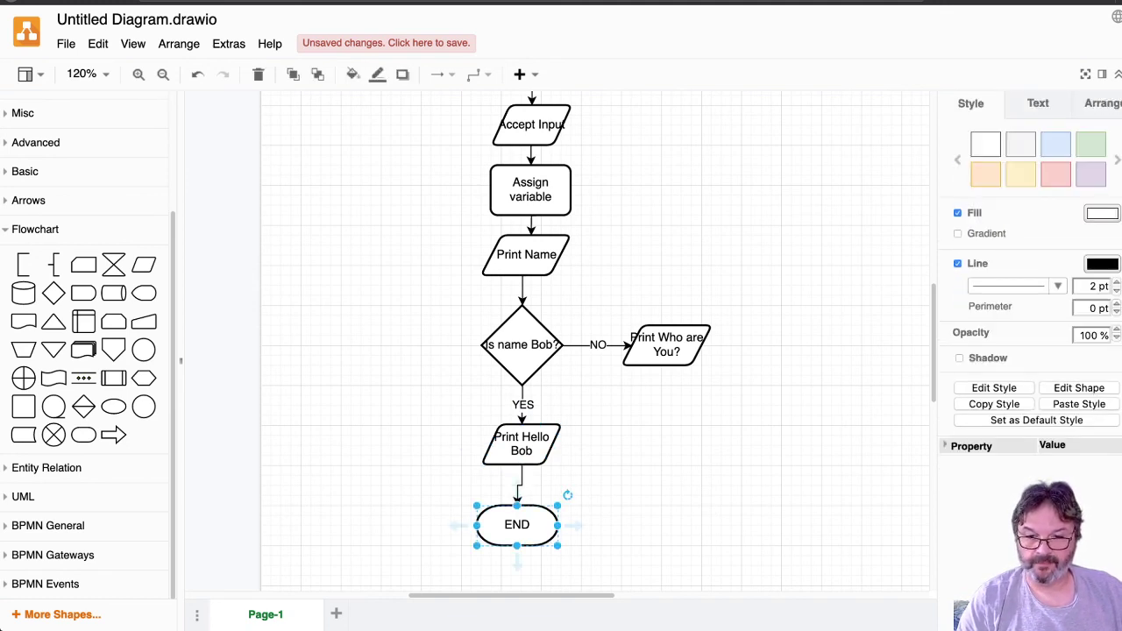
{"action": "key", "text": "Right"}
{"action": "key", "text": "Right"}
{"action": "key", "text": "Right"}
{"action": "key", "text": "Right"}
{"action": "key", "text": "Right"}
{"action": "key", "text": "Left"}
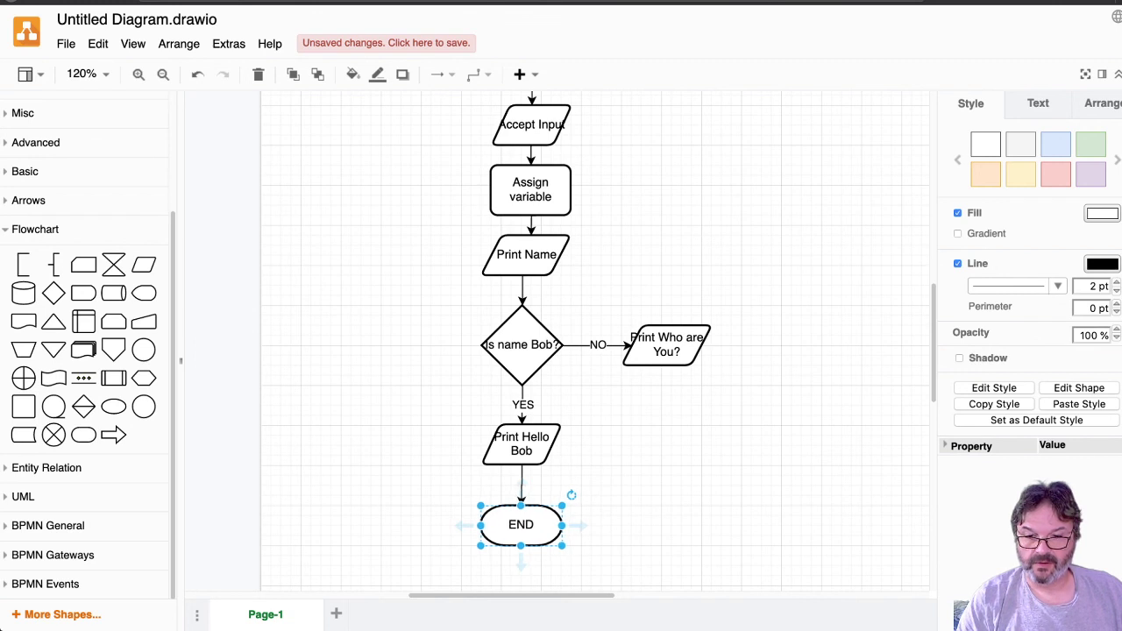
{"action": "key", "text": "Escape"}
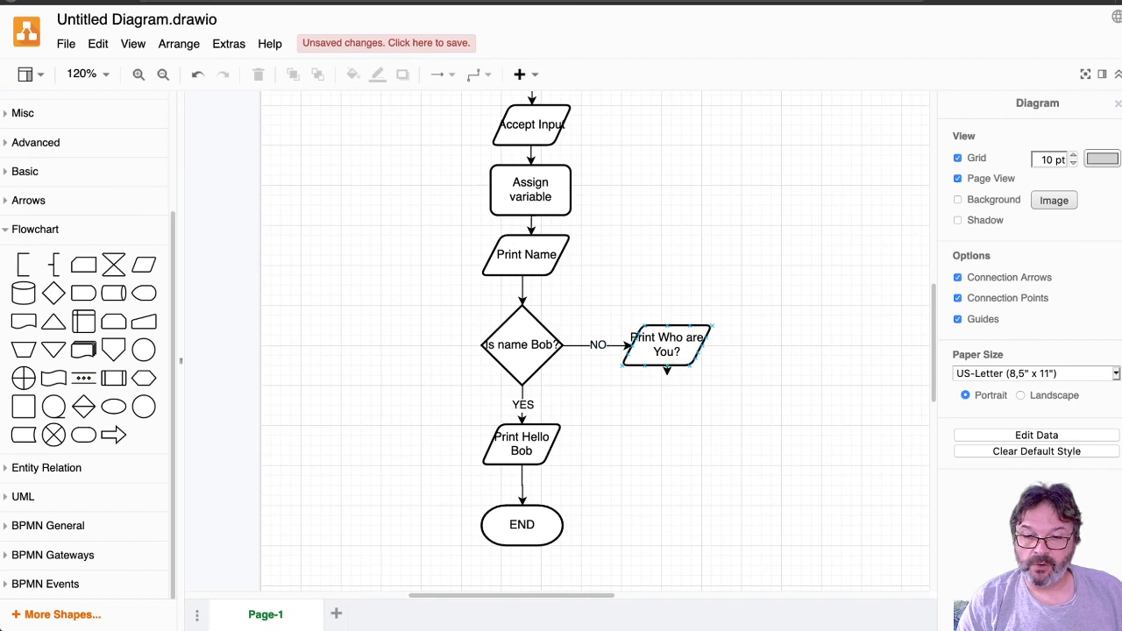
Step: Connect the bottom of Print Who are You? to the top of END, routing the arrow's horizontal segment between Print Hello and END
{"action": "left_click_drag", "start_coordinate": [667, 379], "coordinate": [523, 510]}
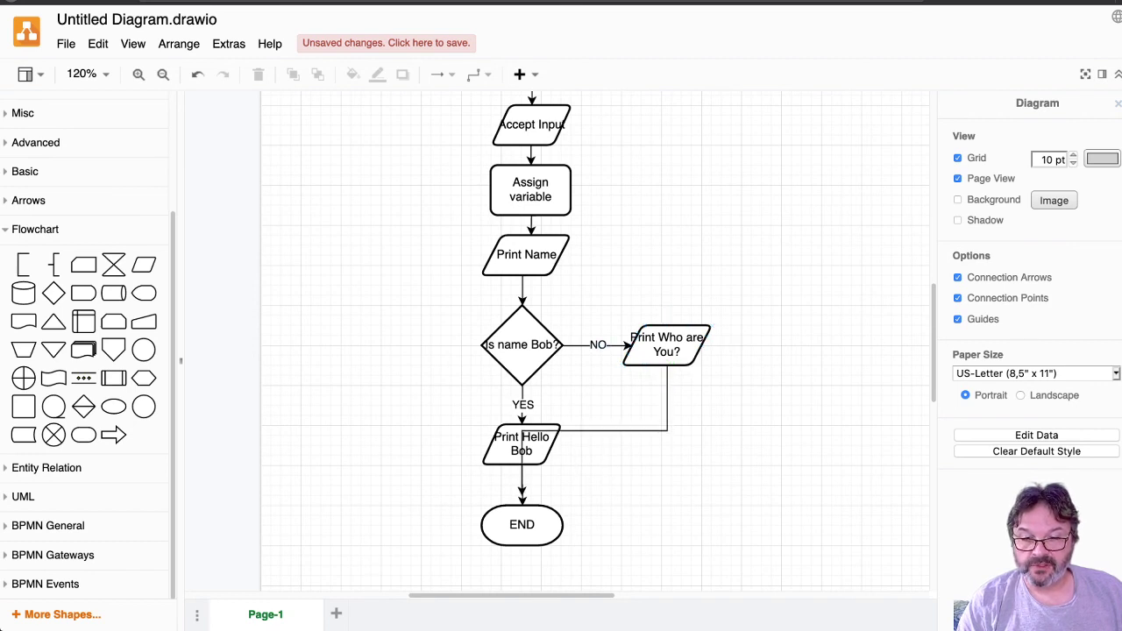
{"action": "left_click", "coordinate": [594, 436]}
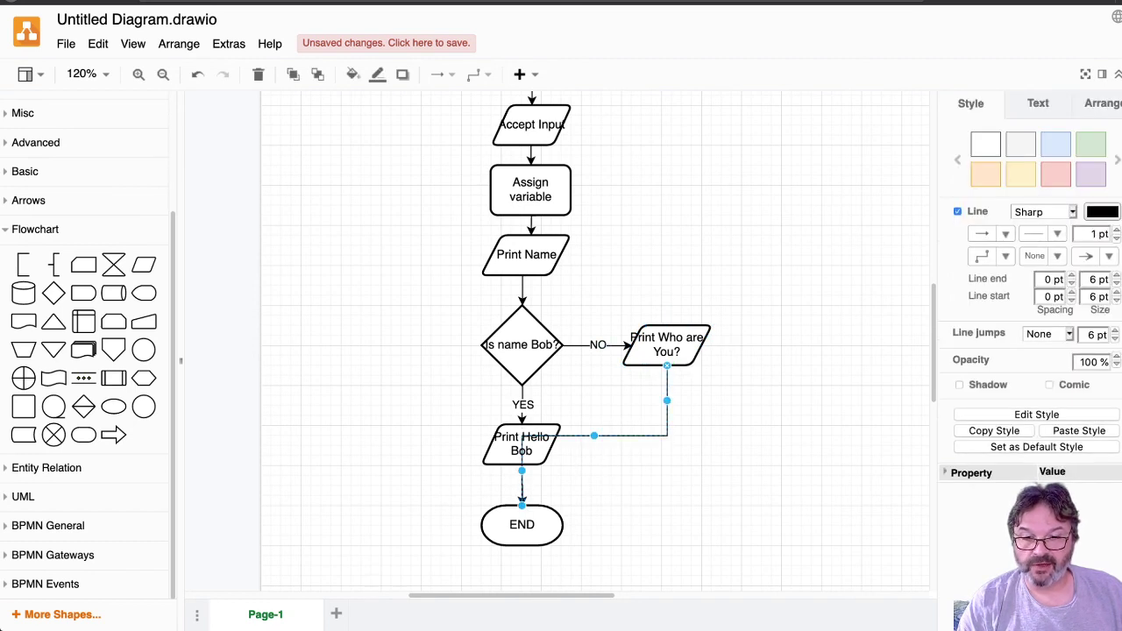
{"action": "left_click_drag", "start_coordinate": [595, 436], "coordinate": [594, 484]}
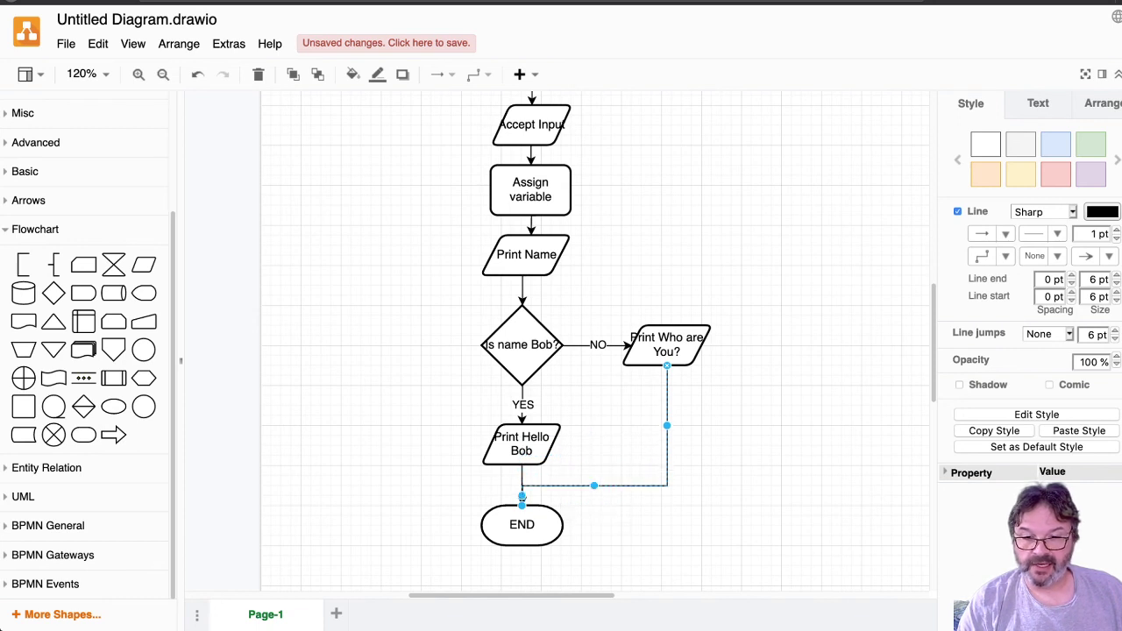
{"action": "key", "text": "Escape"}
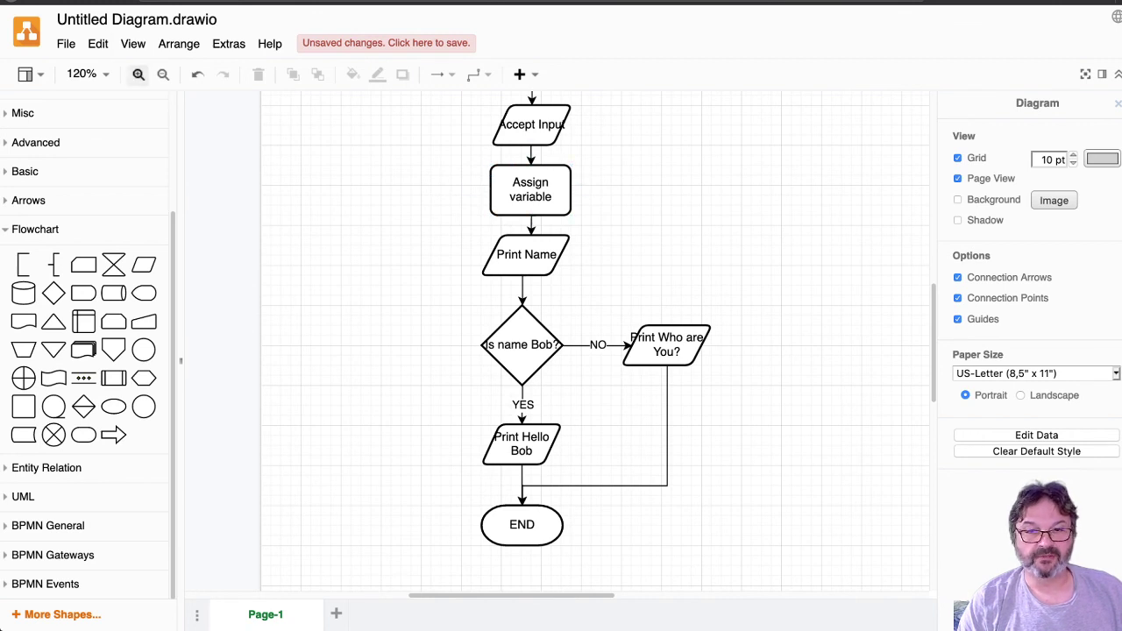
{"action": "left_click", "coordinate": [164, 74]}
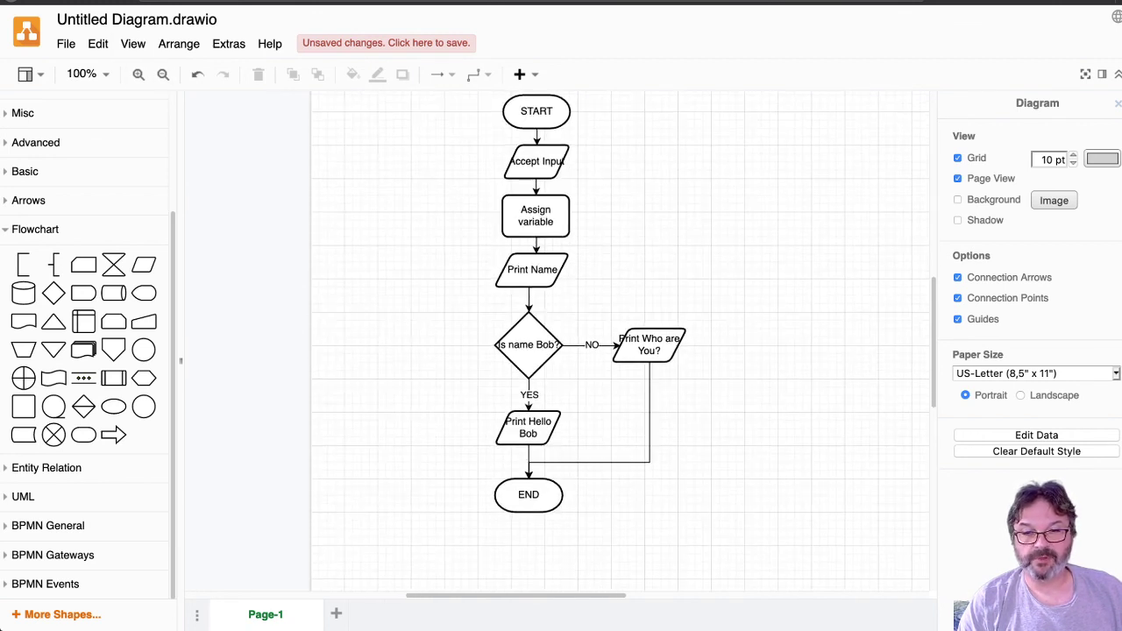